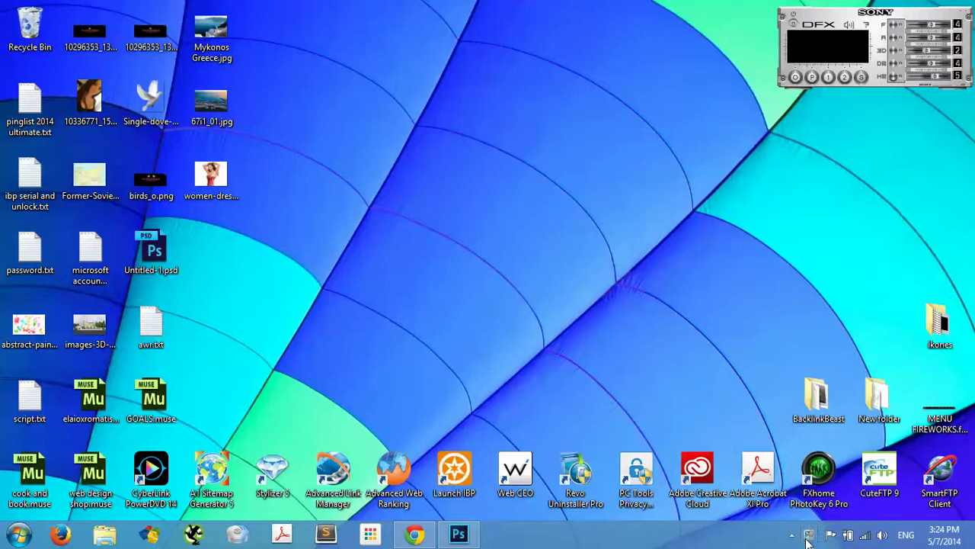
Switch to Photoshop and activate the Move tool
click(877, 535)
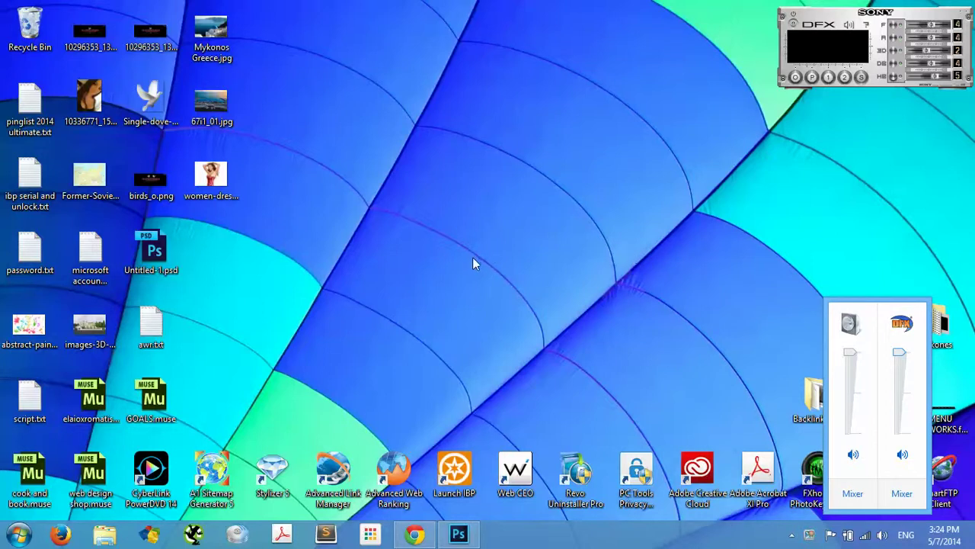
click(458, 533)
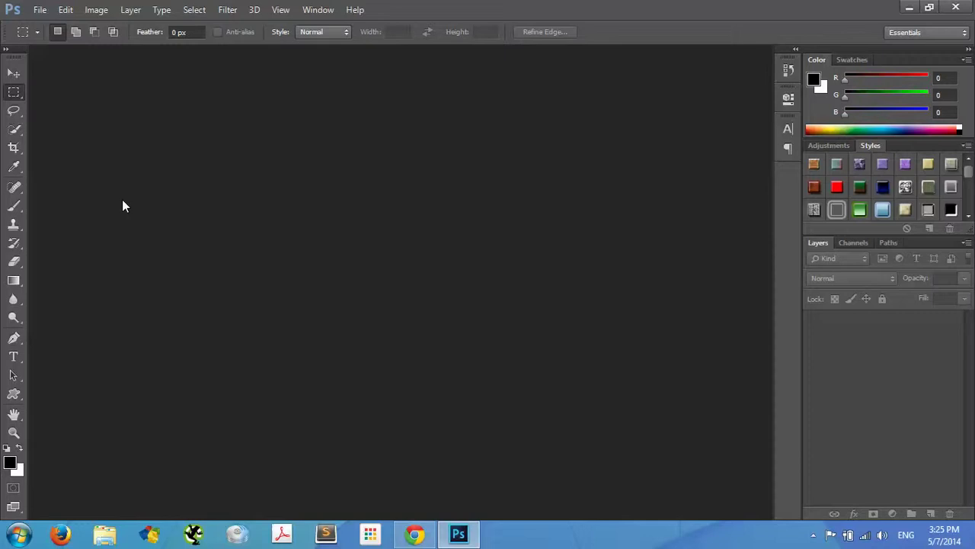
click(14, 73)
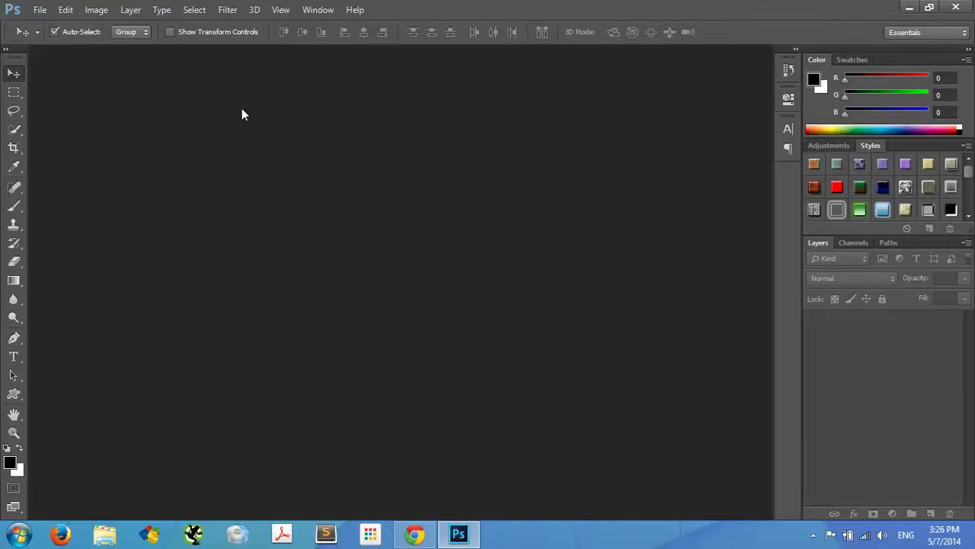
Open the image women-dress-white-background.jpg from the Desktop
click(39, 10)
click(55, 39)
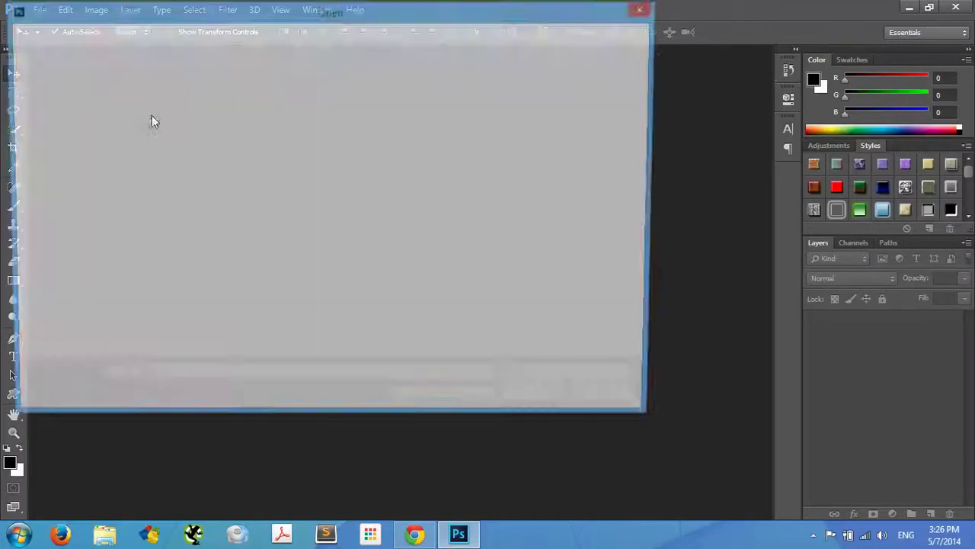
drag(647, 142, 662, 273)
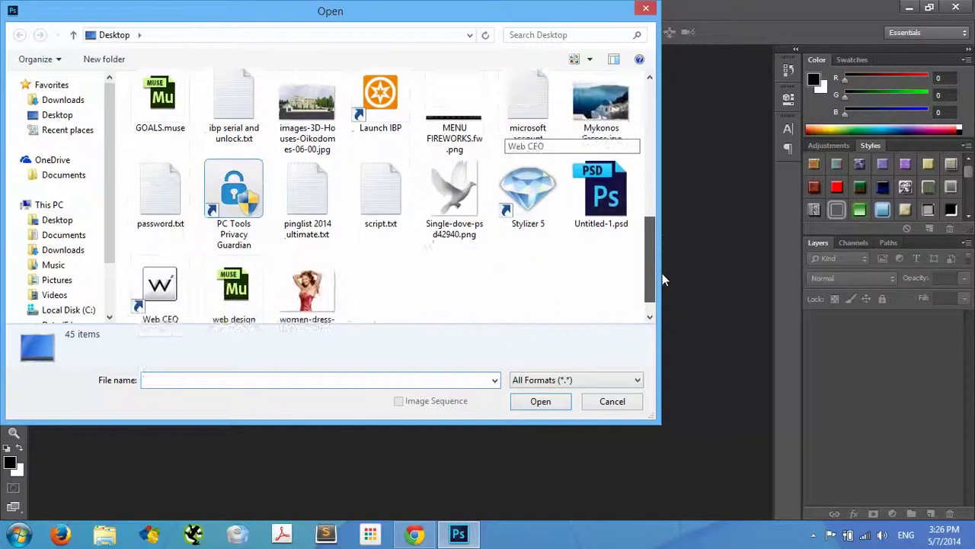
click(307, 270)
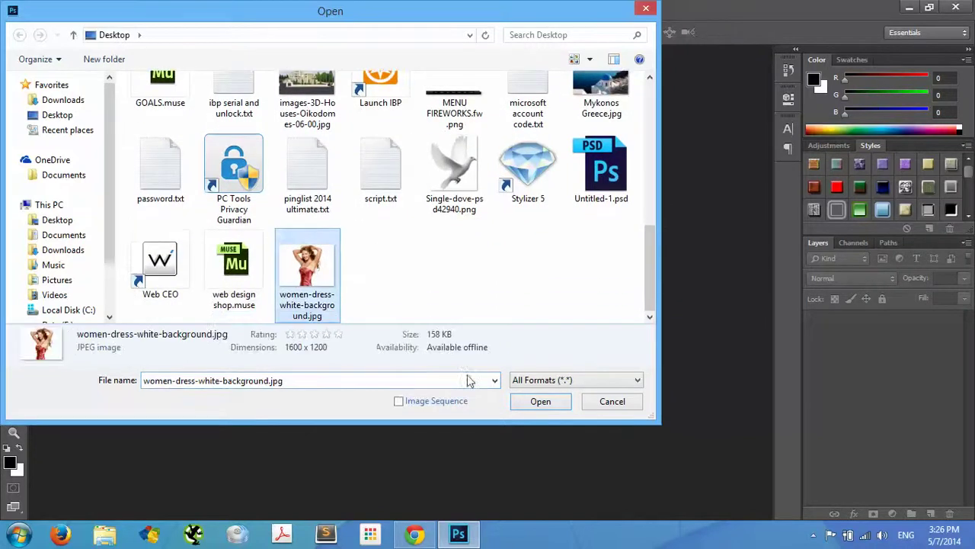
click(533, 404)
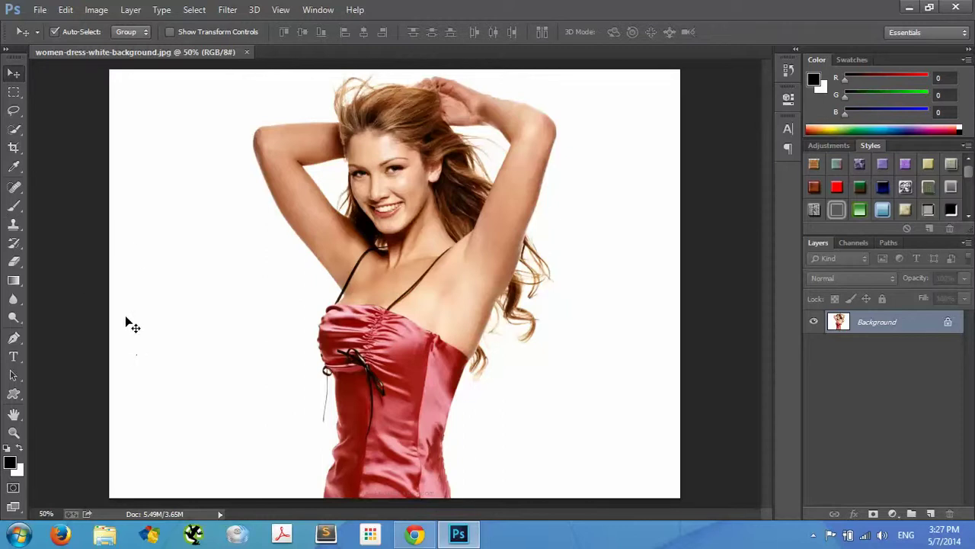
Select the white background surrounding the woman with the Magic Wand Tool at tolerance 32
click(13, 129)
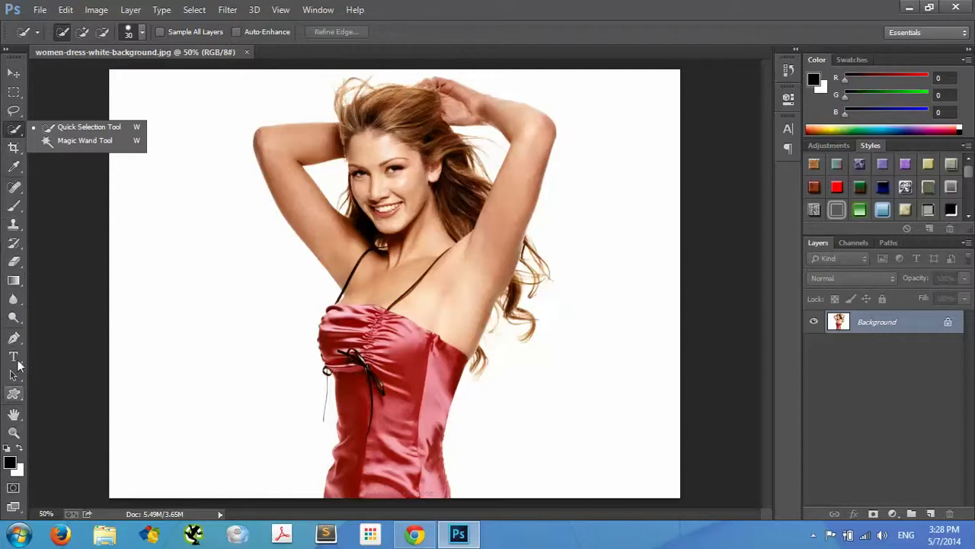
click(63, 141)
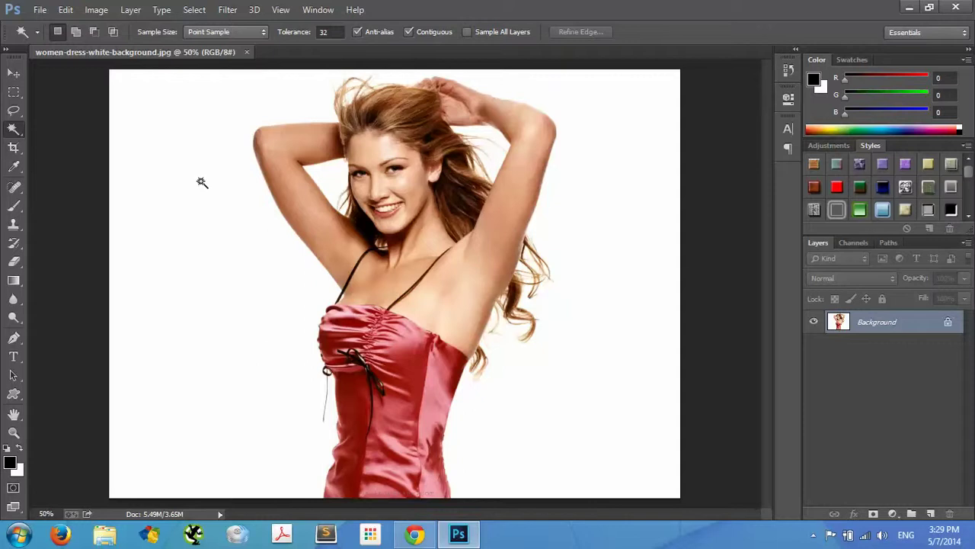
shift+click(209, 213)
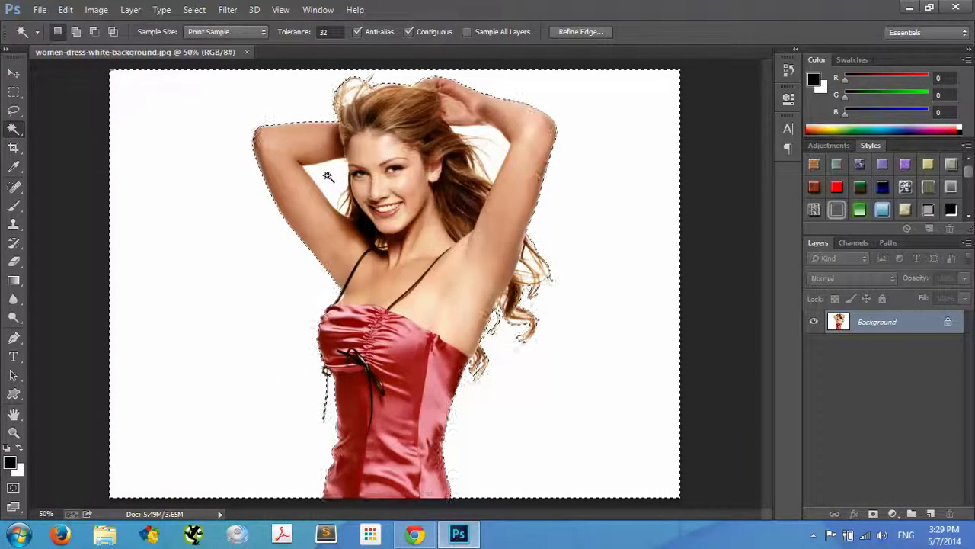
key(shift)
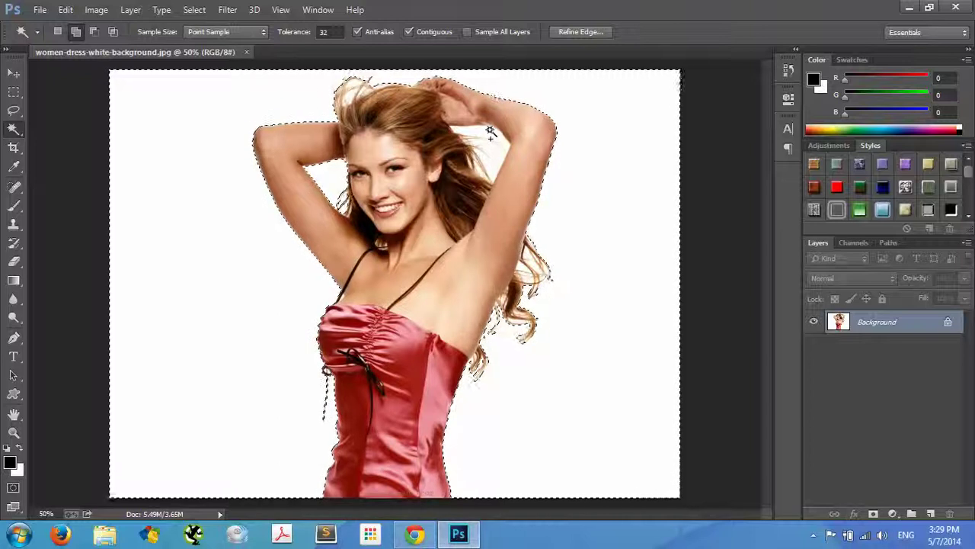
key(ctrl+d)
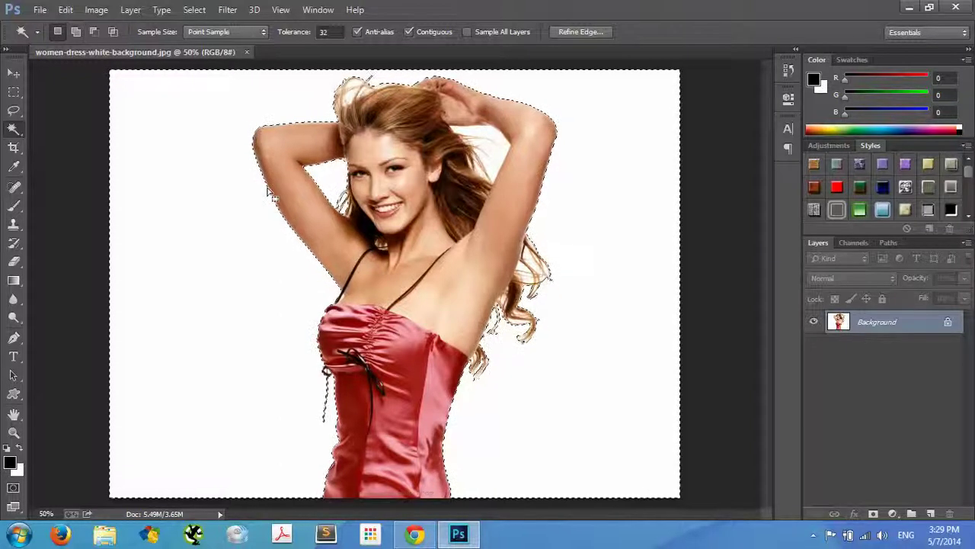
click(204, 176)
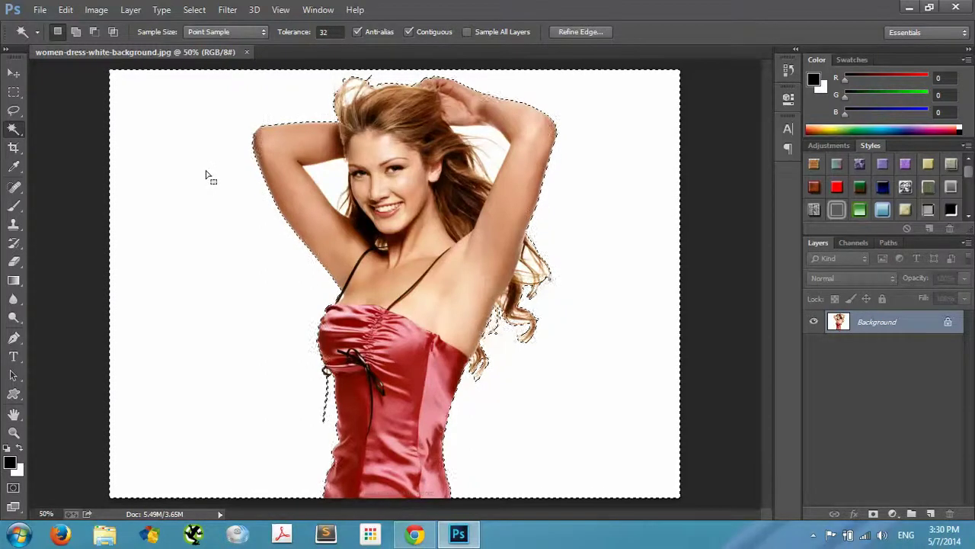
Combine the white gap between arm and face, the outer white background and the gap beside the hair into one Magic Wand selection
click(324, 179)
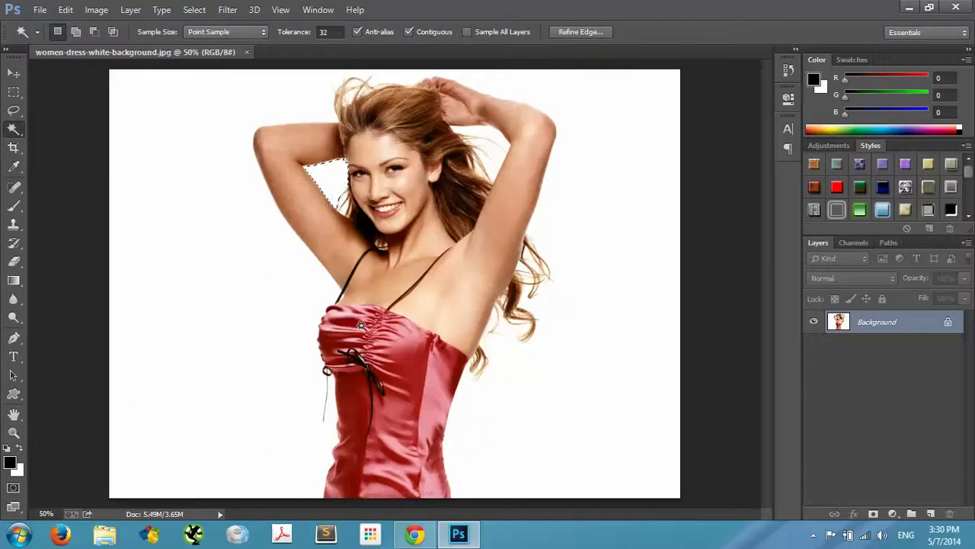
click(291, 202)
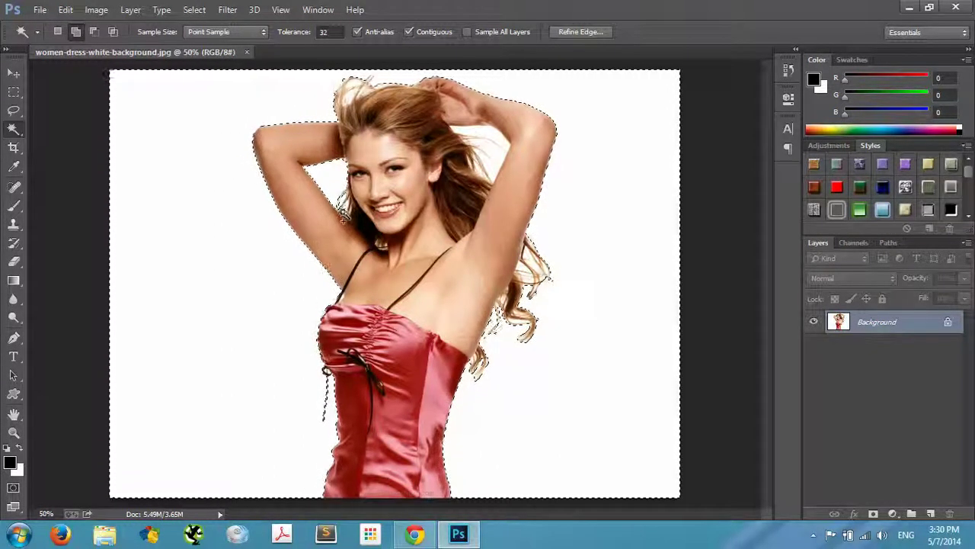
click(480, 146)
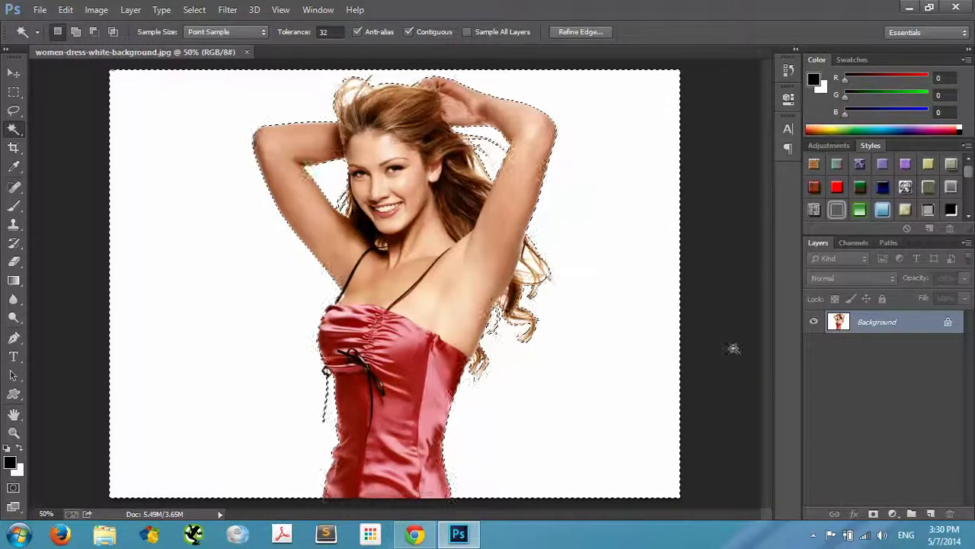
Duplicate the Background layer and hide the original layer
drag(890, 327, 941, 508)
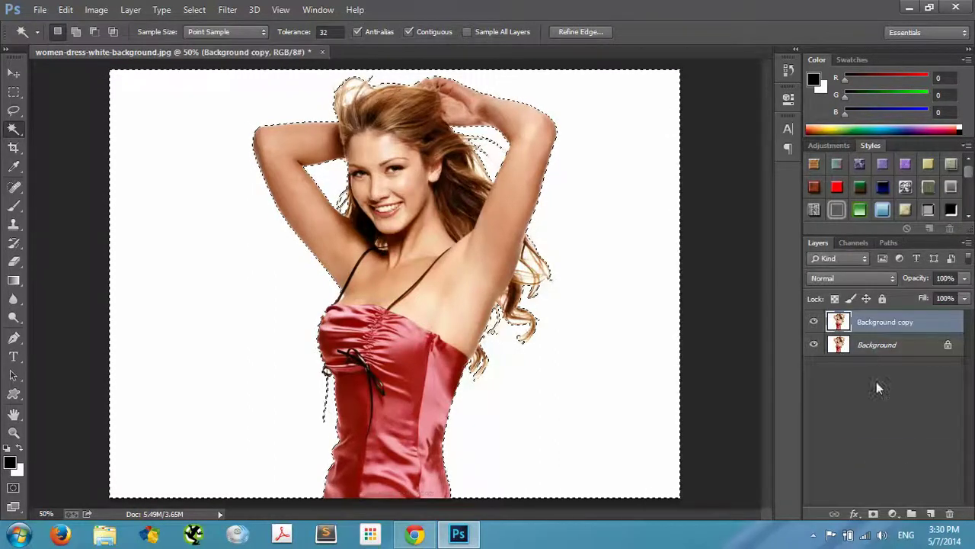
click(815, 345)
click(584, 32)
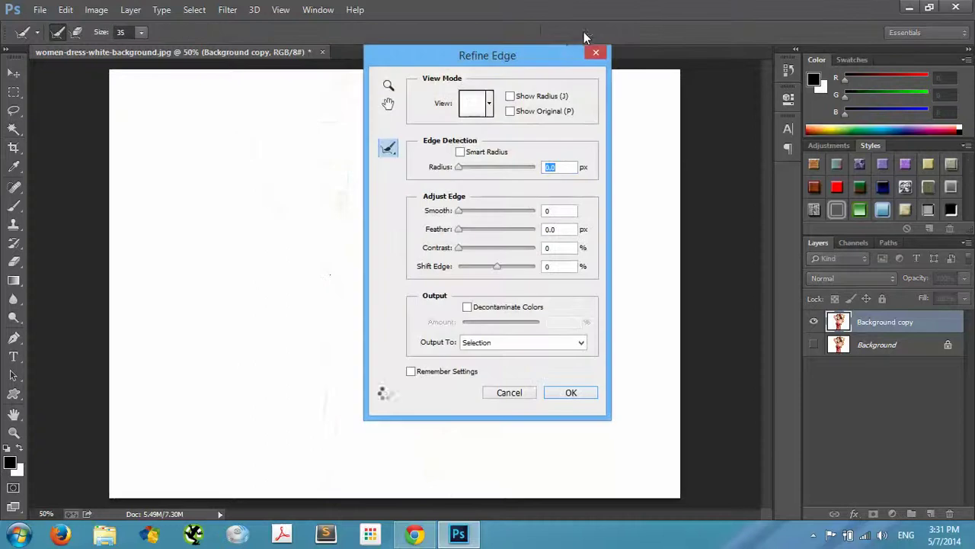
drag(513, 57, 833, 59)
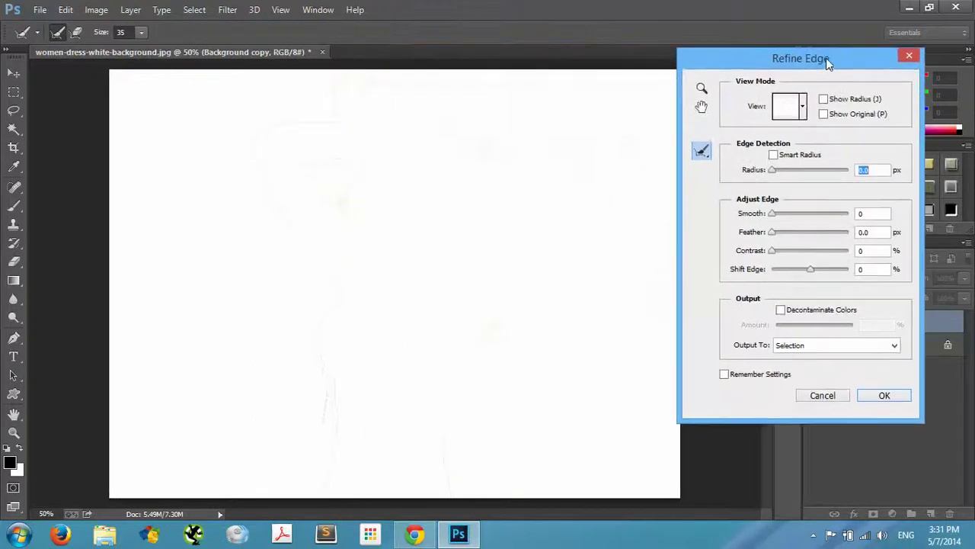
click(803, 106)
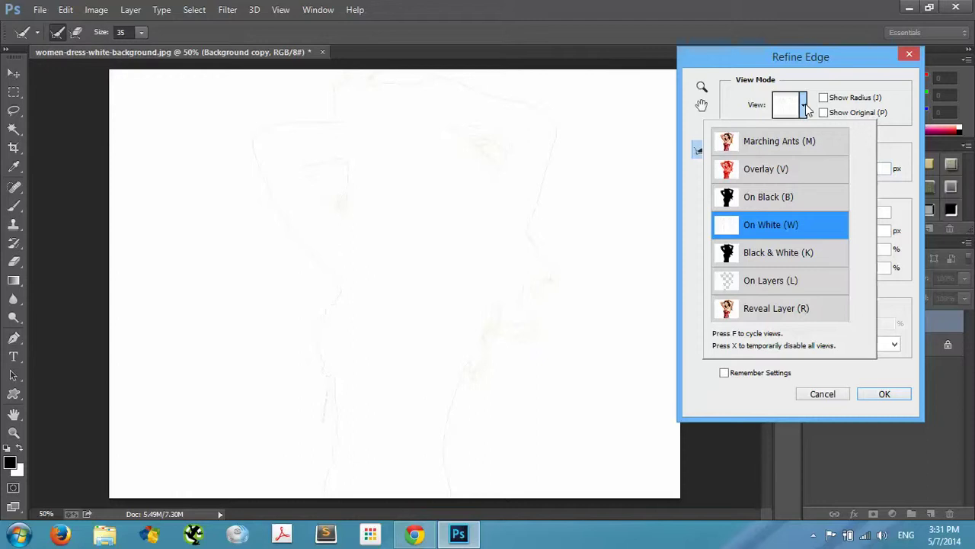
click(777, 173)
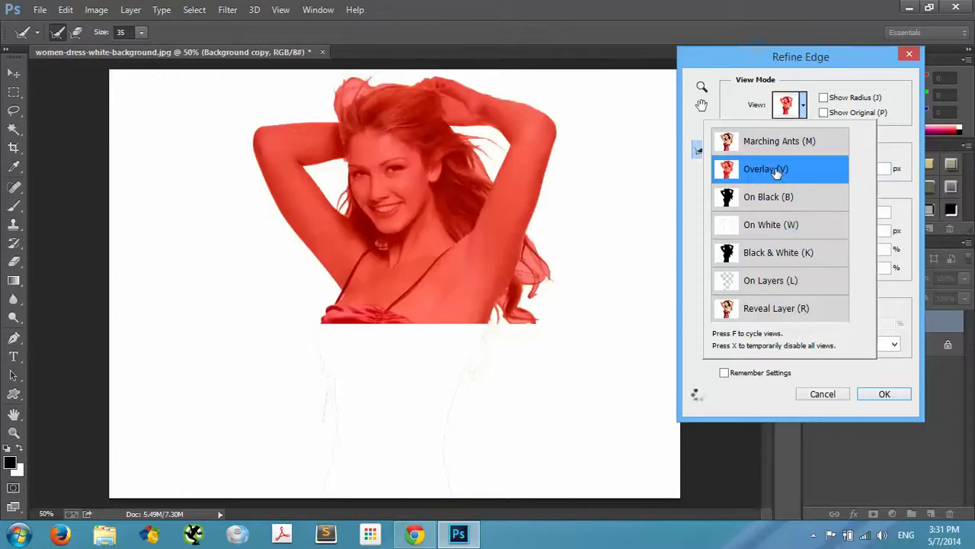
click(909, 56)
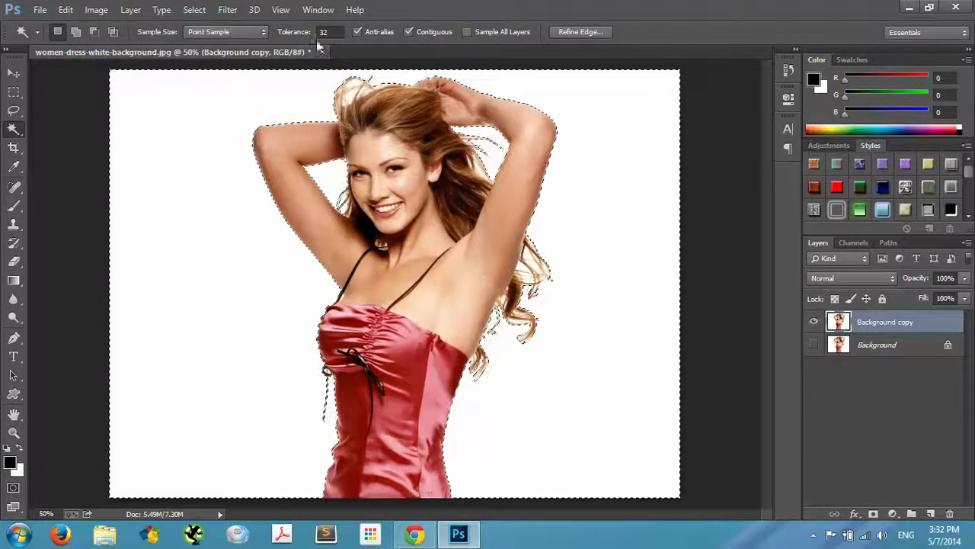
Invert the selection so that the woman is selected instead of the background
click(192, 11)
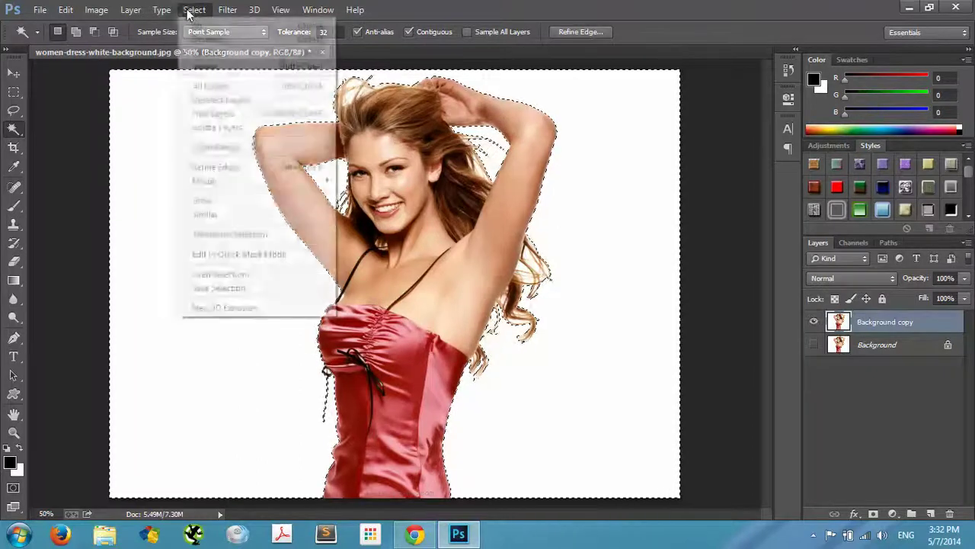
click(191, 11)
click(186, 10)
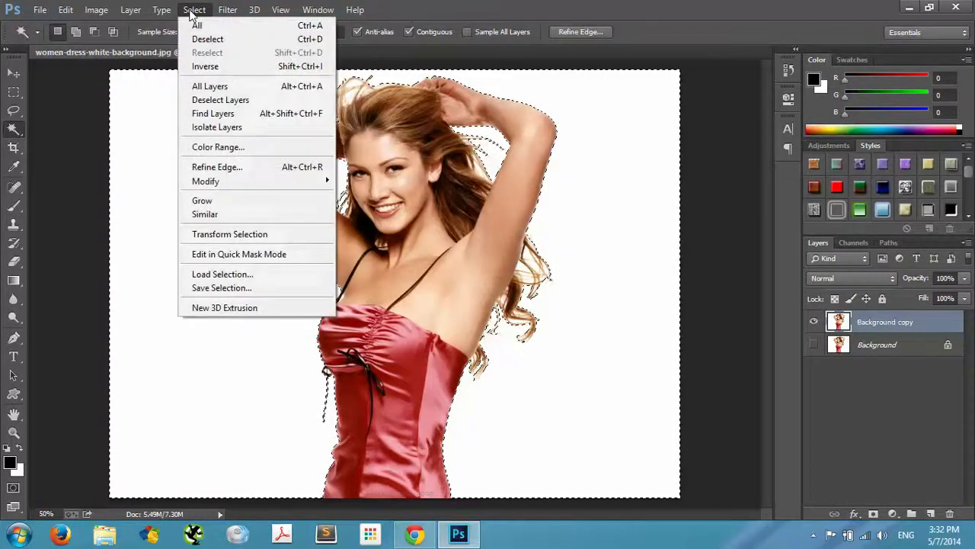
click(204, 68)
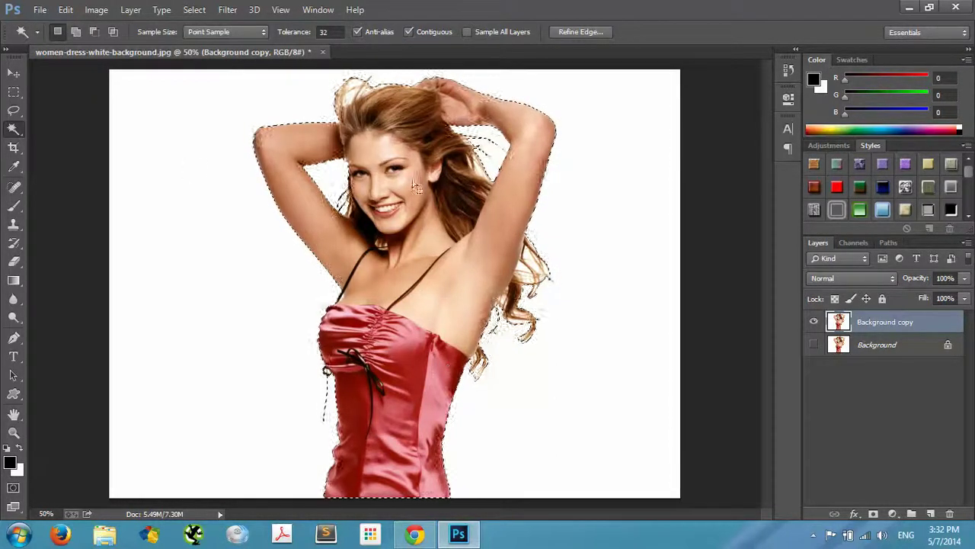
Start Refine Edge on the selection, preview it with the On Black view and enlarge the refine brush to 83
click(575, 31)
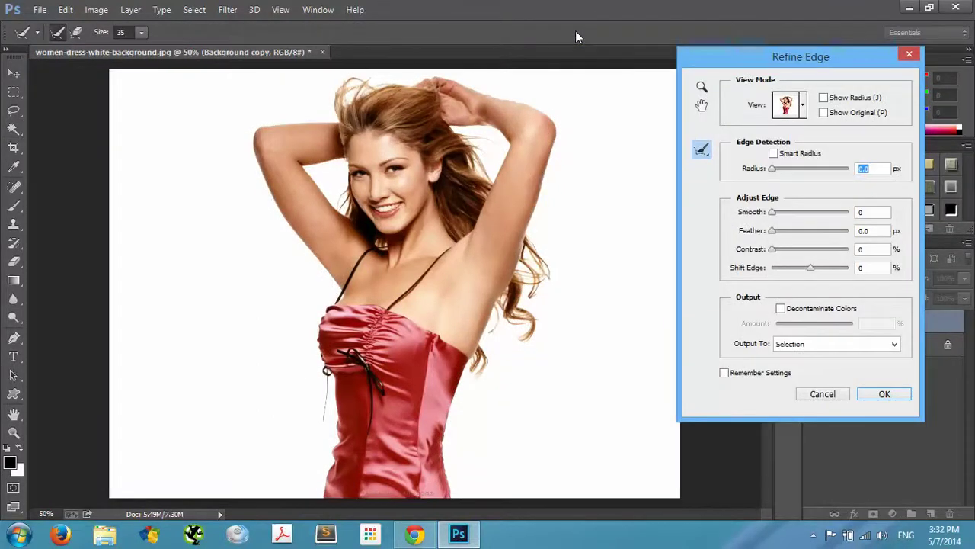
click(802, 104)
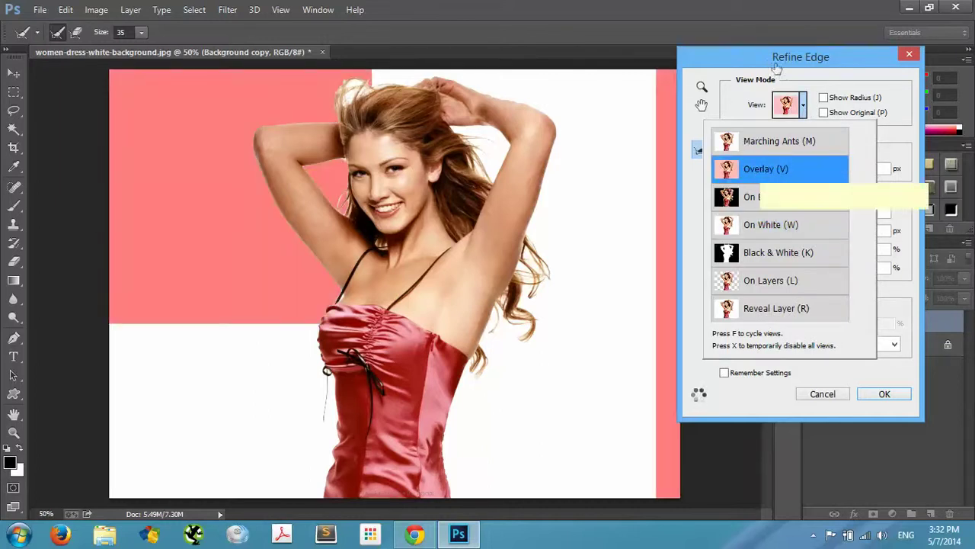
drag(766, 55, 762, 30)
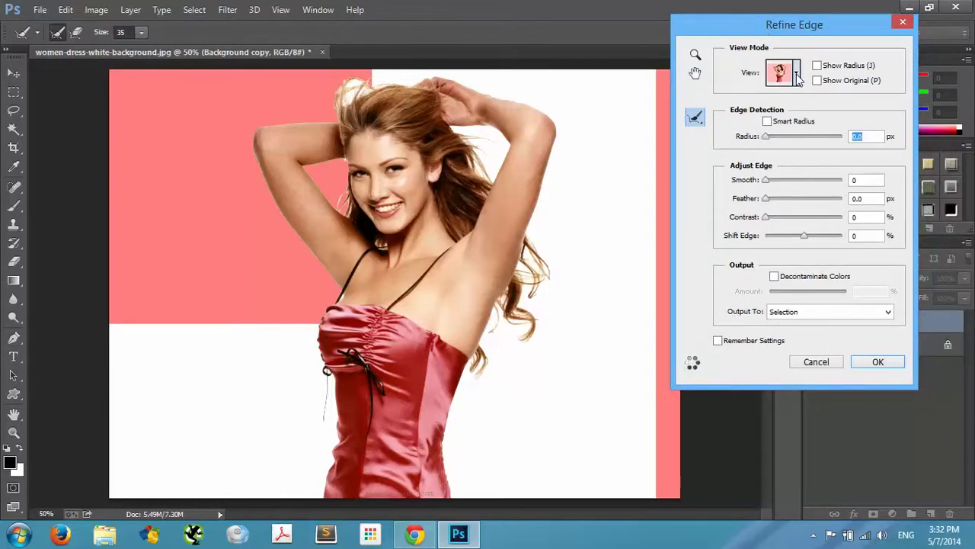
click(796, 74)
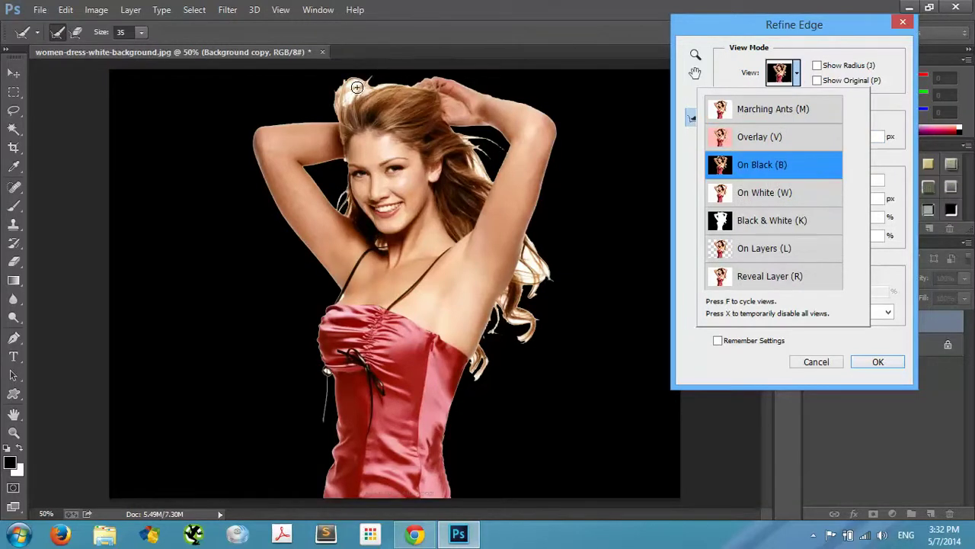
drag(356, 87, 369, 90)
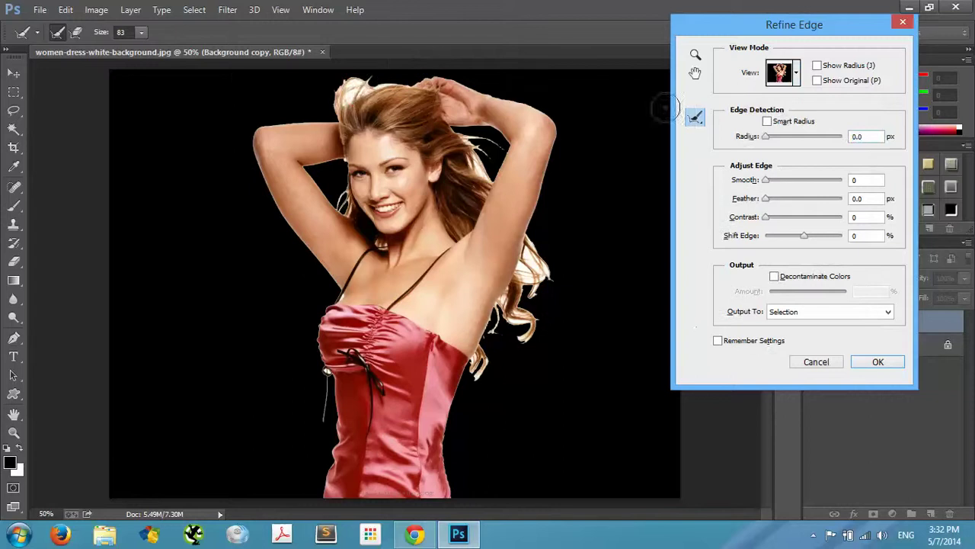
Enable Smart Radius with a 0.3 px radius and brush over the loose curls beside the woman's raised arm
click(768, 123)
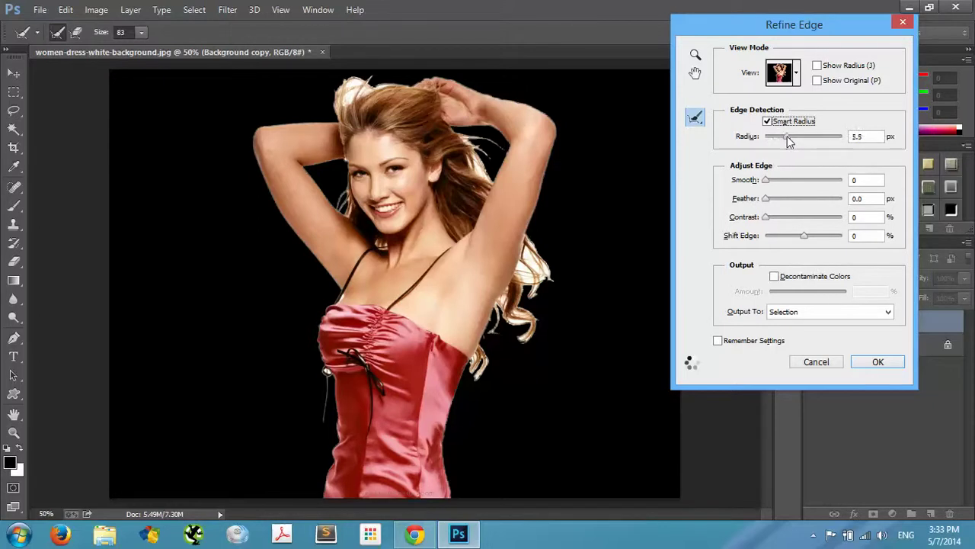
mouse_move(790, 141)
mouse_down()
mouse_move(800, 141)
mouse_move(768, 141)
mouse_up()
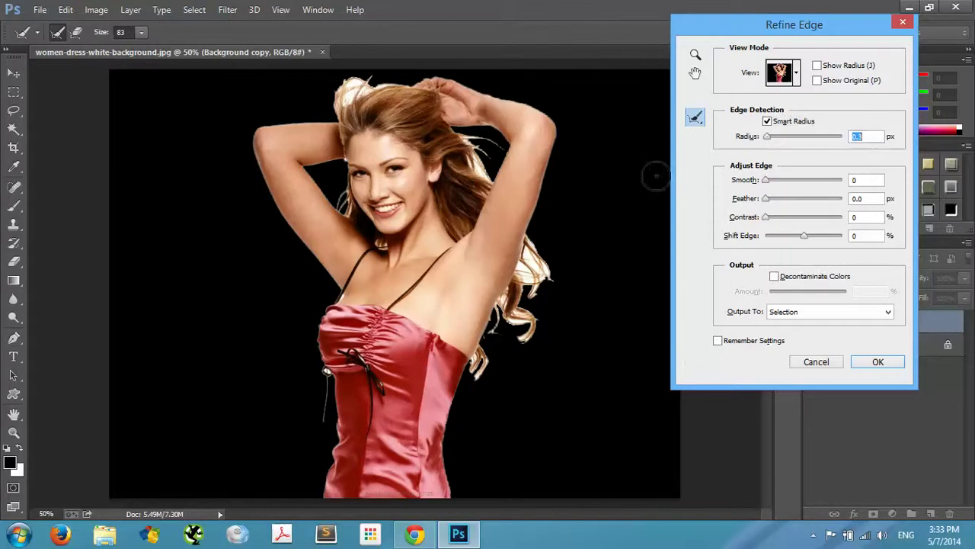
mouse_move(528, 280)
mouse_down()
mouse_move(537, 246)
mouse_move(539, 286)
mouse_move(529, 246)
mouse_move(528, 290)
mouse_up()
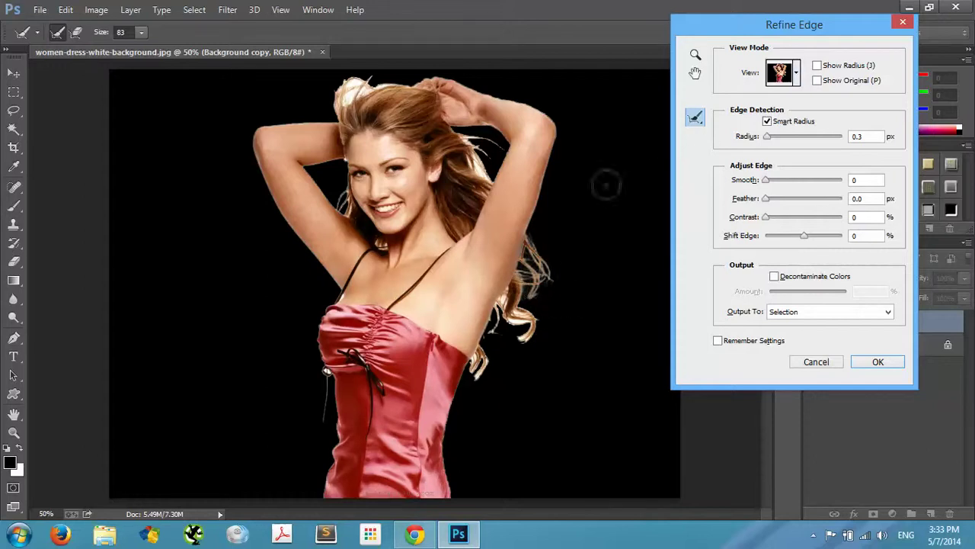
Switch the Refine Edge preview to Overlay and brush over the flyaway hair along the top of the woman's head
click(796, 72)
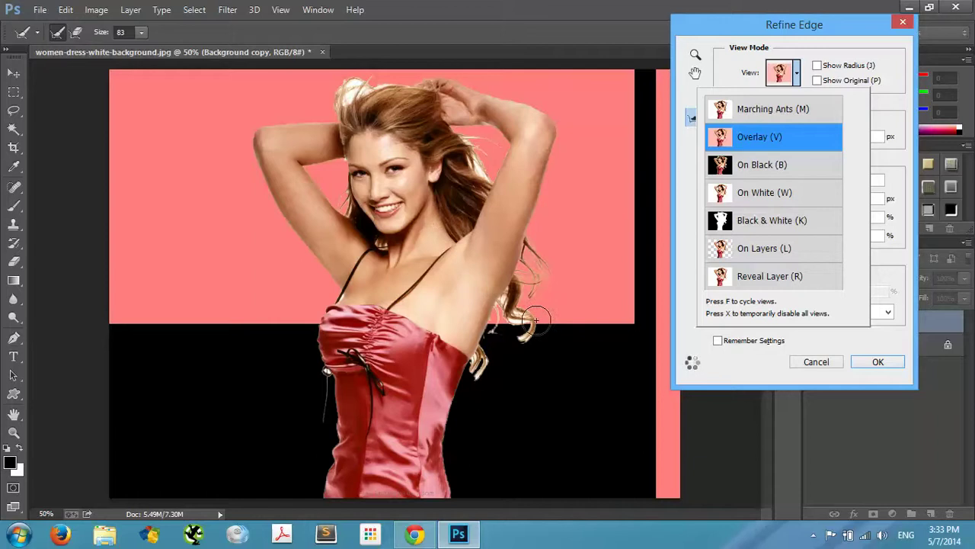
click(351, 89)
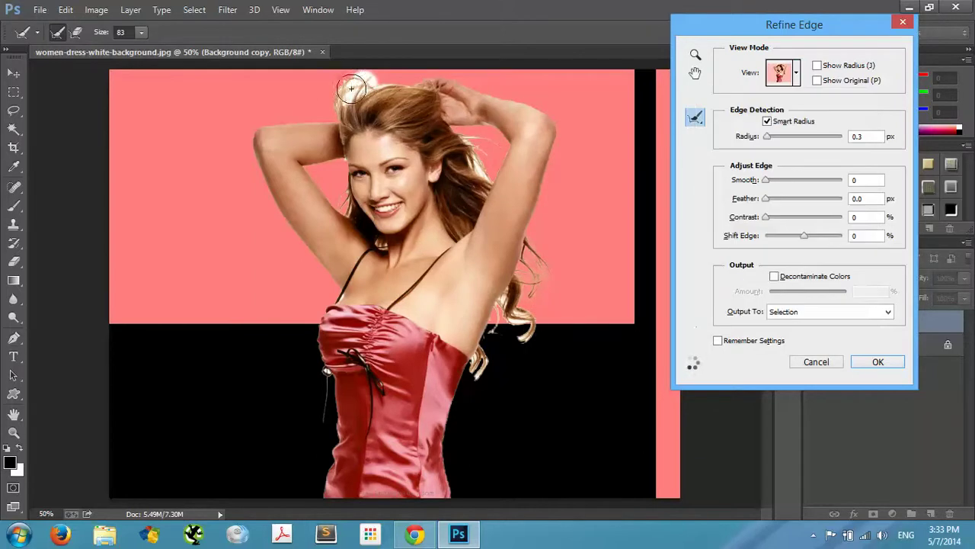
mouse_move(351, 89)
mouse_down()
mouse_move(326, 109)
mouse_move(375, 114)
mouse_move(385, 80)
mouse_up()
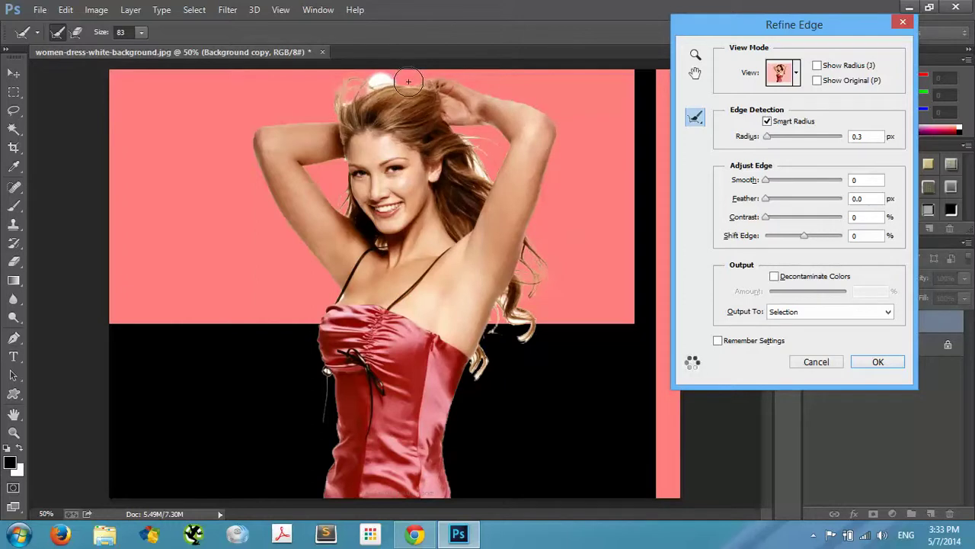
click(408, 80)
drag(407, 80, 339, 81)
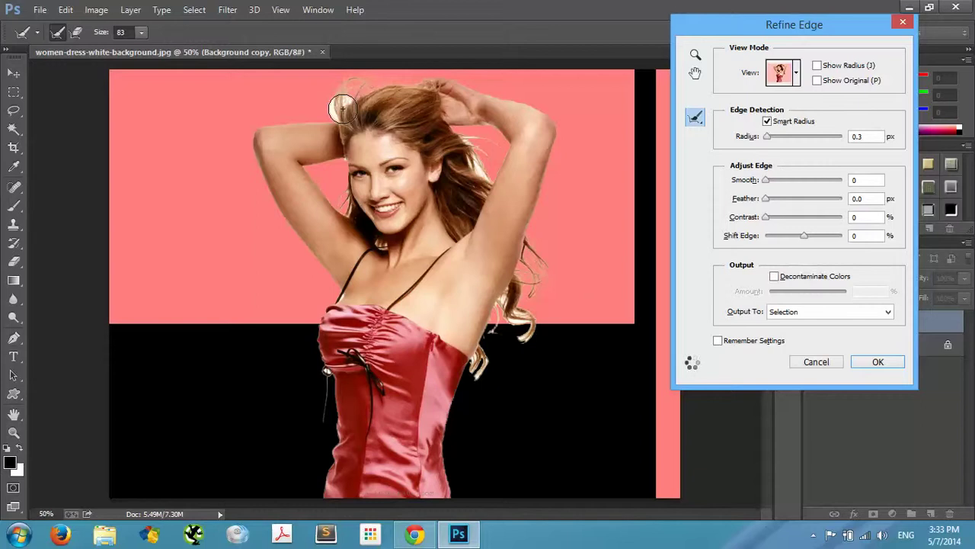
mouse_move(343, 109)
mouse_down()
mouse_move(299, 87)
mouse_move(370, 87)
mouse_move(408, 118)
mouse_up()
Brush the edge refinement over the hair inside both raised arms, the lower curls and the outer edge of the dress
mouse_move(473, 143)
mouse_down()
mouse_move(488, 149)
mouse_move(486, 169)
mouse_move(477, 160)
mouse_up()
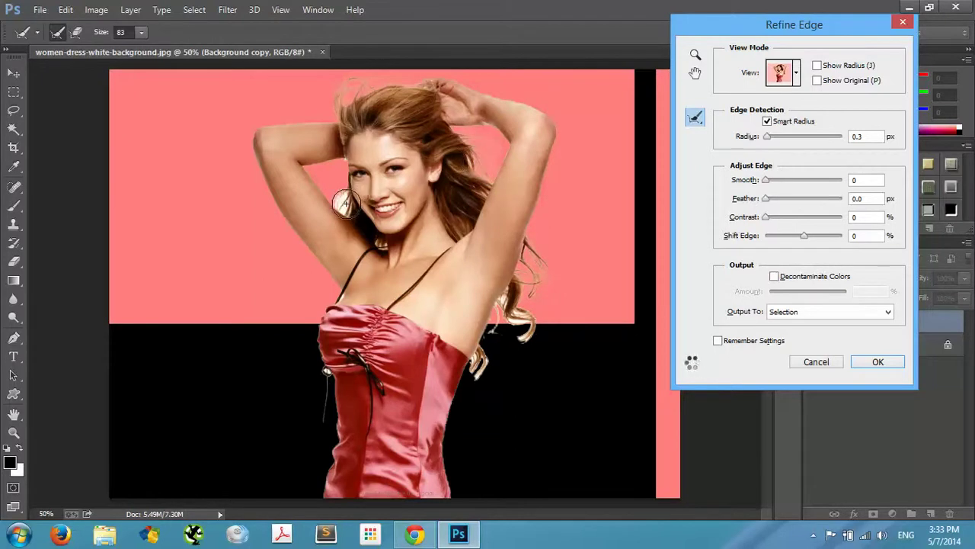
drag(346, 203, 344, 163)
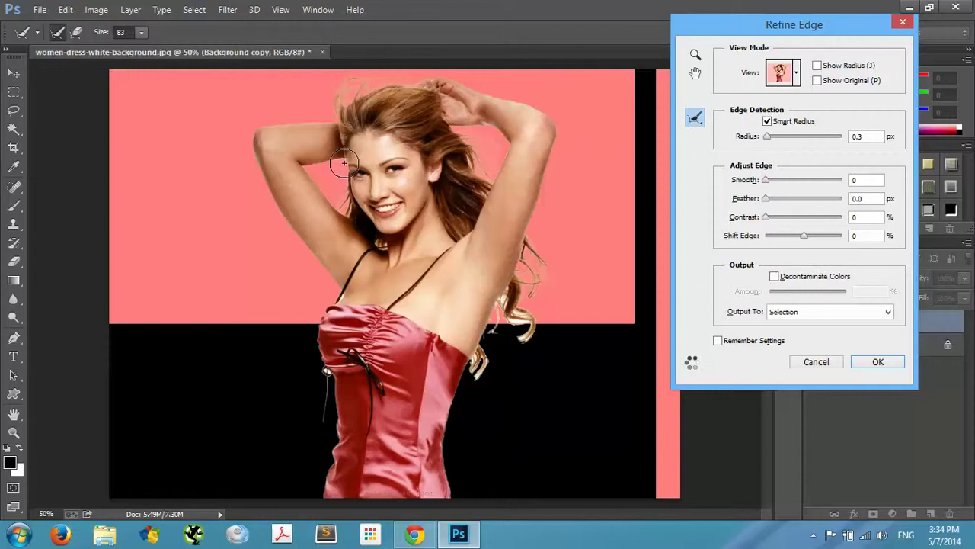
drag(518, 311, 527, 369)
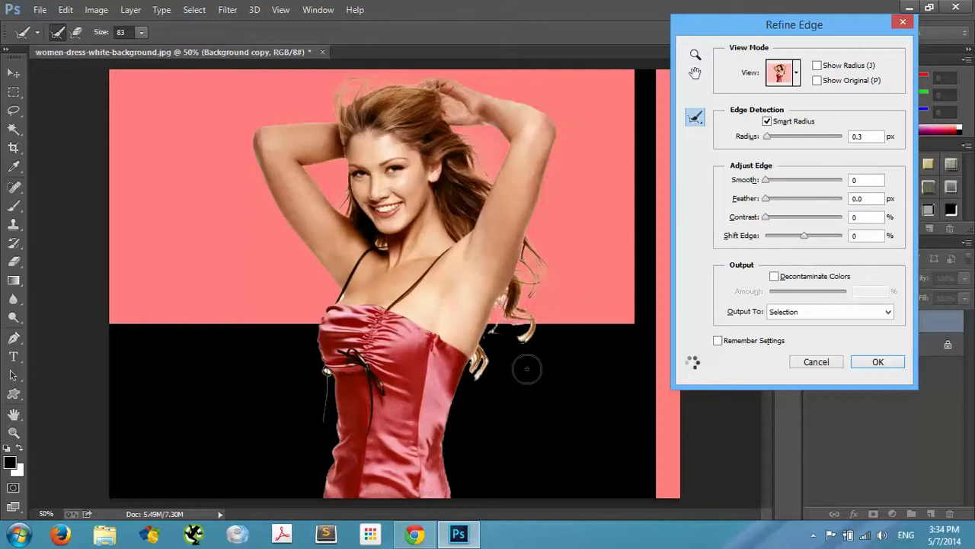
mouse_move(525, 333)
mouse_down()
mouse_move(496, 348)
mouse_move(477, 375)
mouse_move(480, 392)
mouse_up()
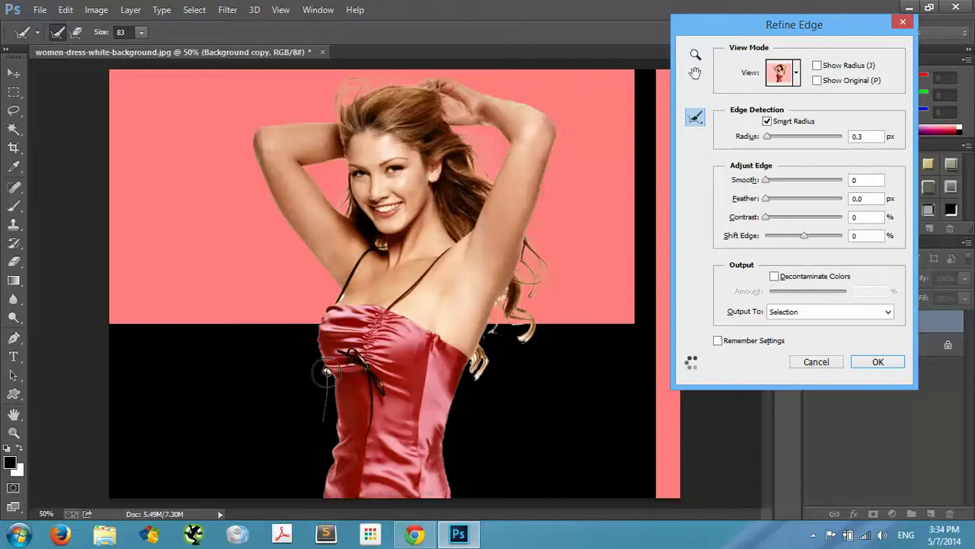
click(316, 298)
Switch the preview to Black & White and refine the lower curls and the thin string beside the dress
click(797, 74)
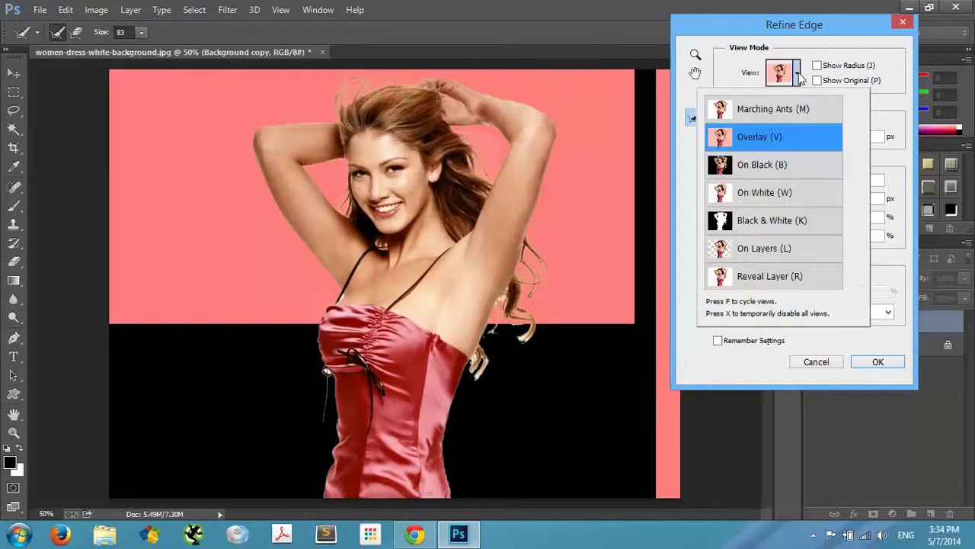
click(755, 220)
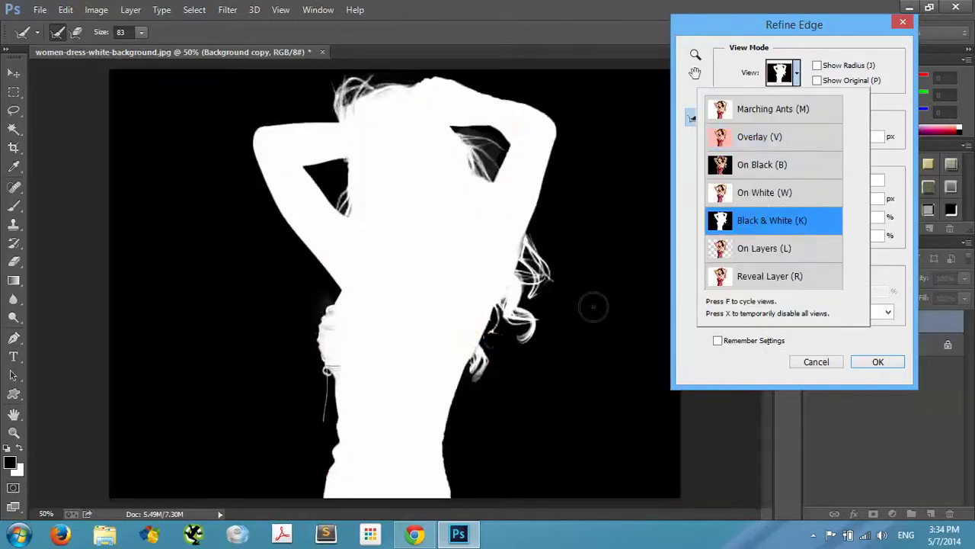
click(532, 326)
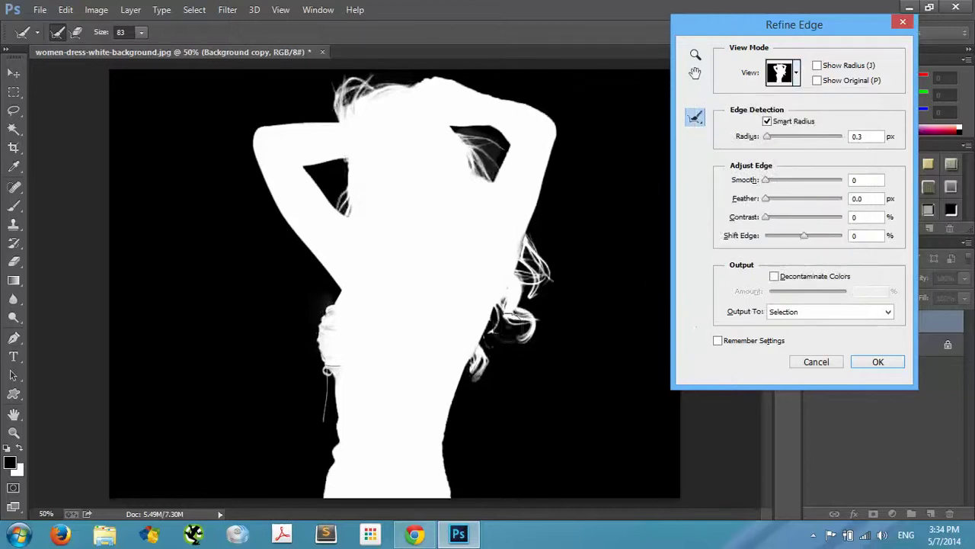
drag(513, 324, 515, 273)
mouse_move(498, 360)
mouse_down()
mouse_move(478, 380)
mouse_move(475, 354)
mouse_move(501, 306)
mouse_up()
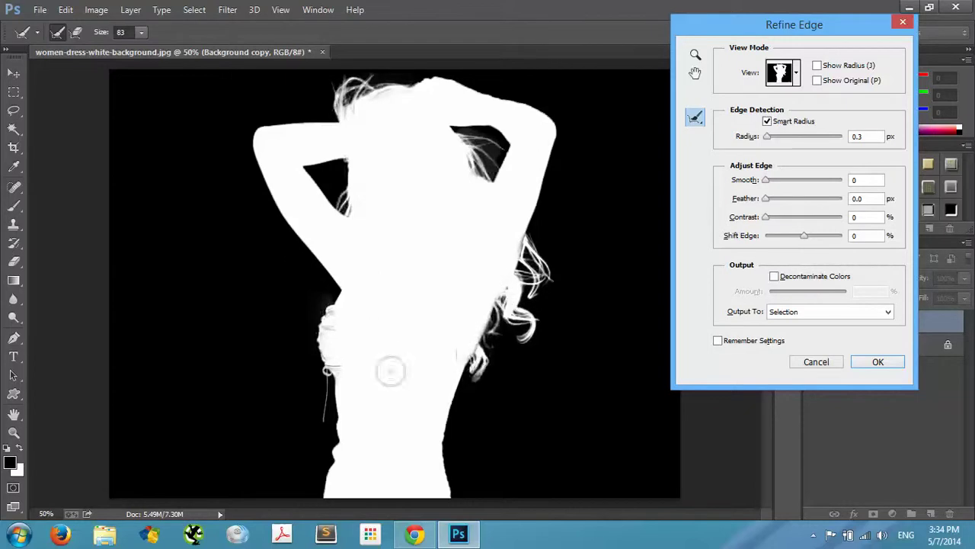
mouse_move(307, 394)
mouse_down()
mouse_move(316, 371)
mouse_move(319, 411)
mouse_up()
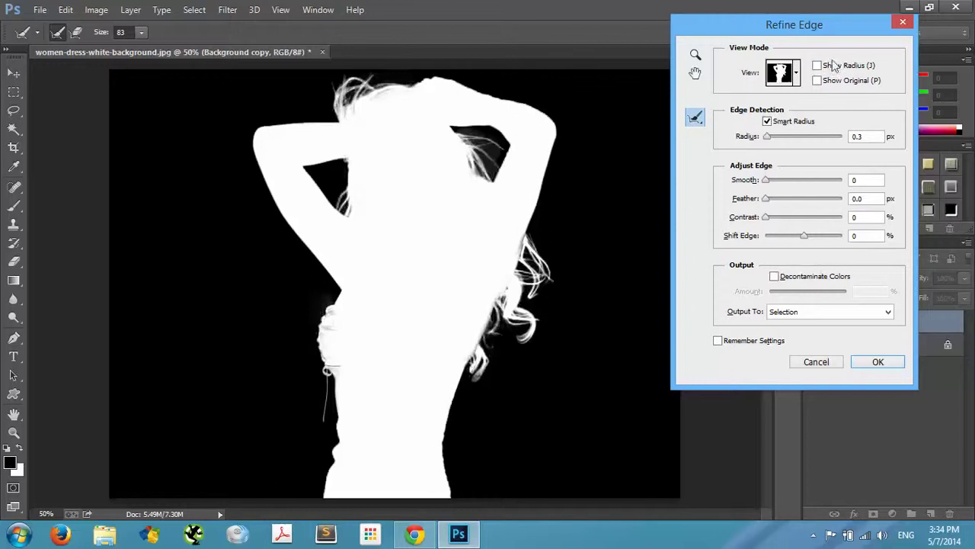
Set the preview to On Black and enable Decontaminate Colors for the selection edge
click(795, 72)
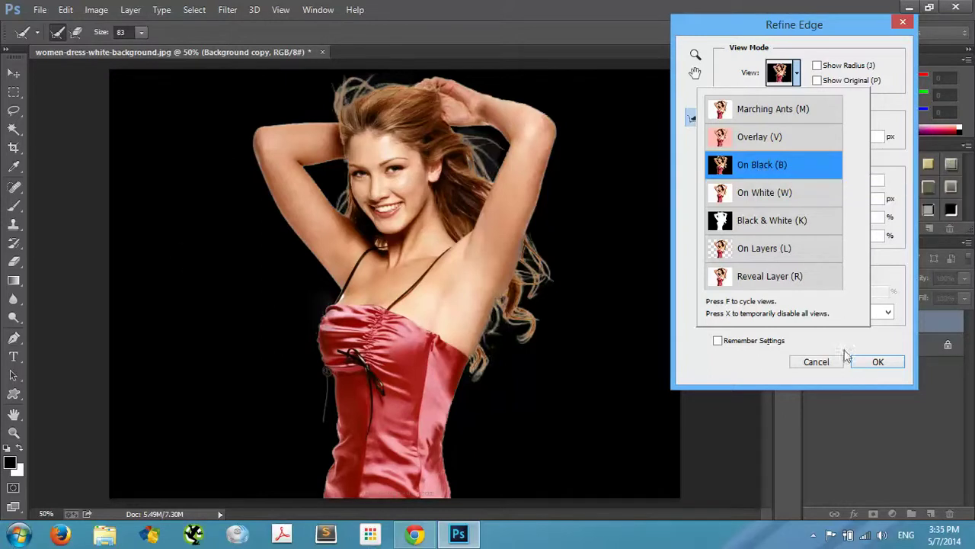
click(899, 339)
click(774, 277)
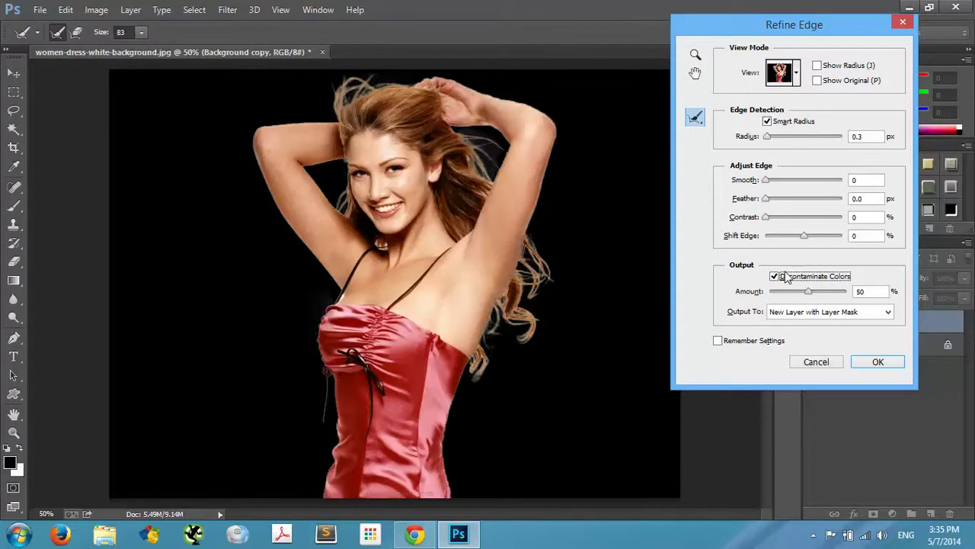
Output the refined selection to New Layer with Layer Mask and apply Refine Edge
click(821, 314)
click(821, 360)
click(821, 314)
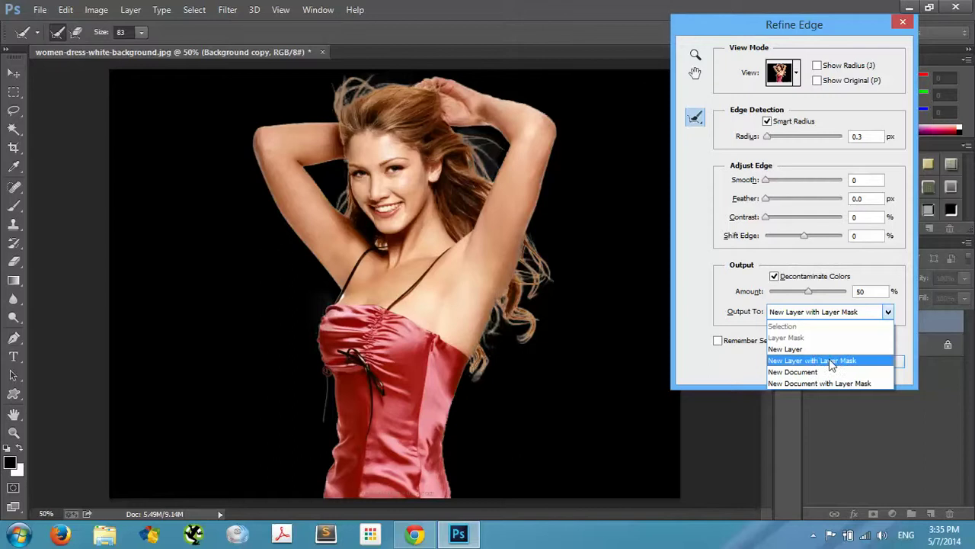
click(832, 364)
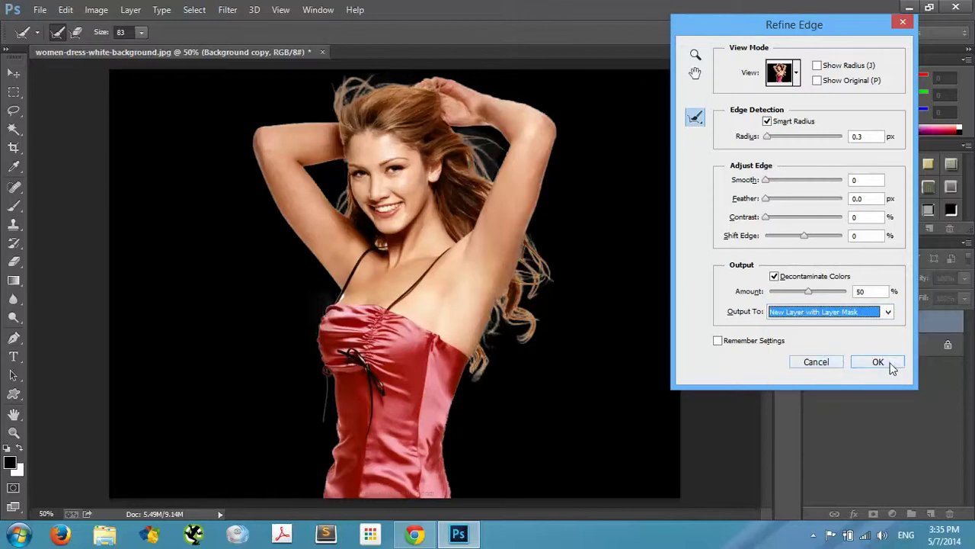
click(878, 363)
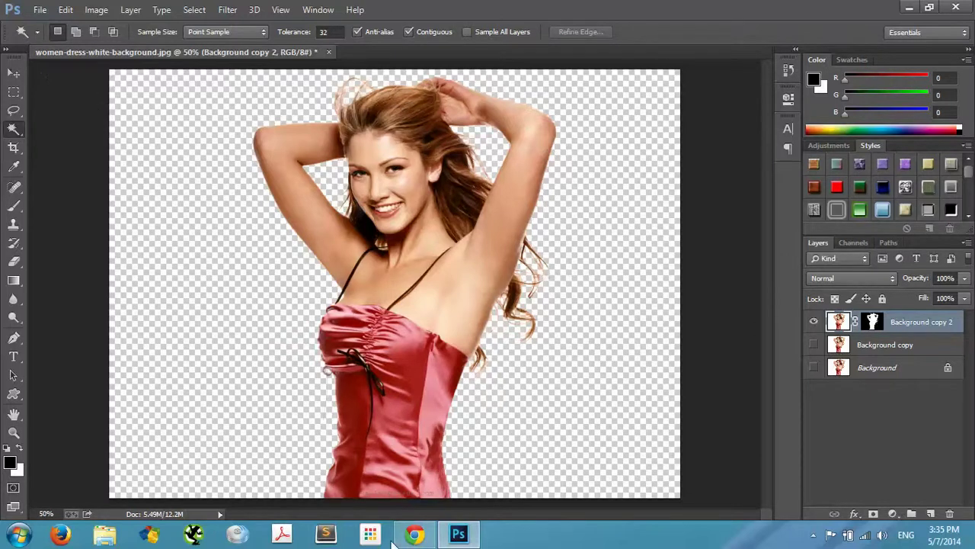
Switch to Chrome and look through the "woman photo background" image results for a suitable backdrop
click(415, 534)
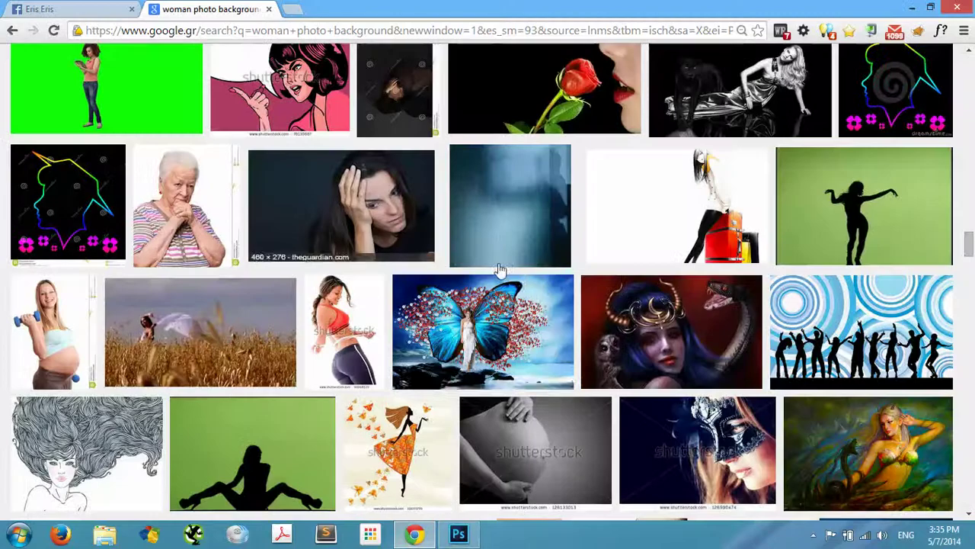
scroll(510, 275, up, 2)
scroll(533, 281, down, 10)
click(540, 284)
scroll(542, 285, up, 3)
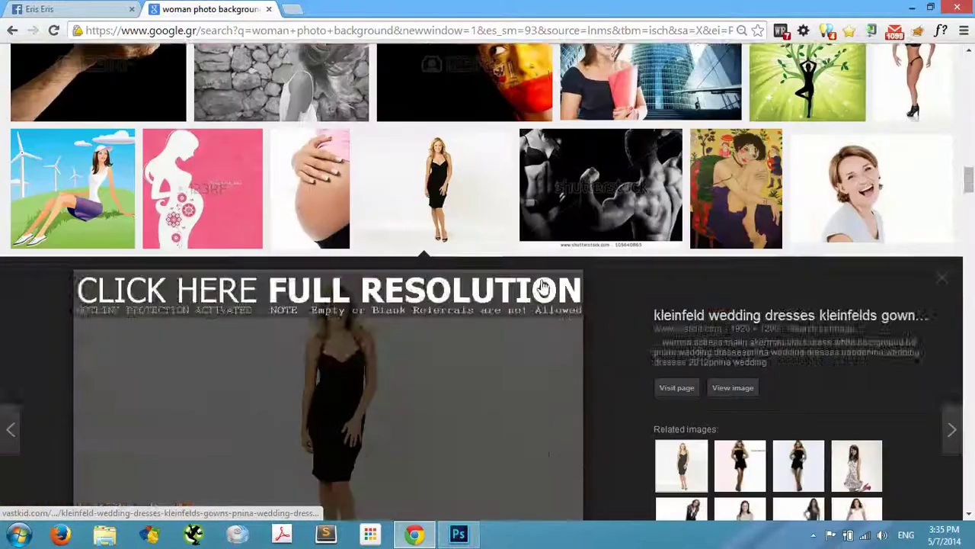
scroll(542, 285, up, 8)
click(460, 534)
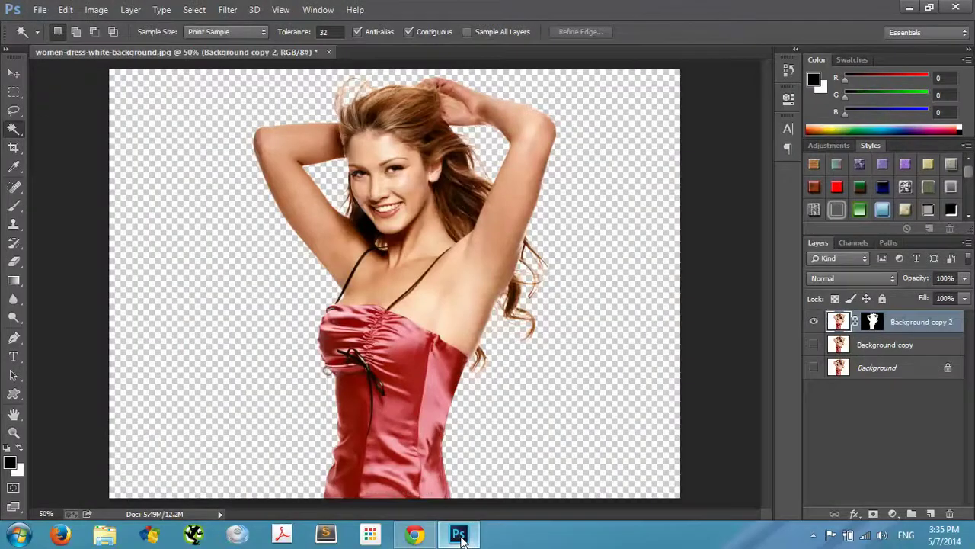
click(415, 534)
scroll(246, 186, up, 5)
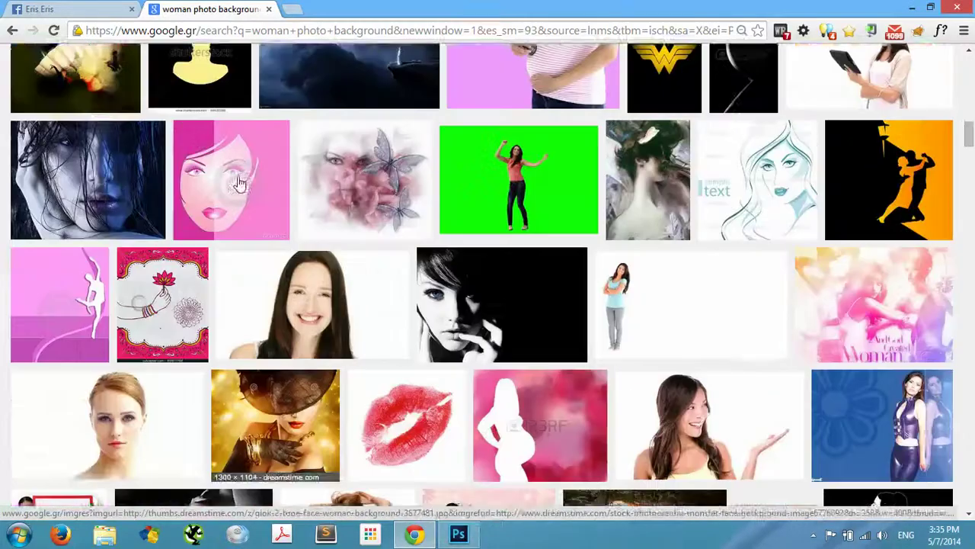
scroll(245, 186, up, 10)
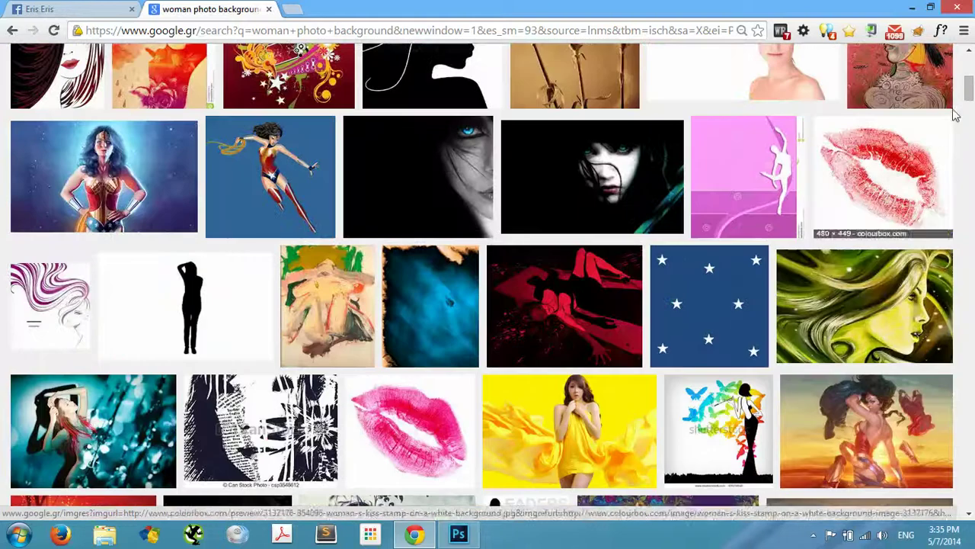
Search Google Images for "wallpaper background"
drag(966, 101, 966, 73)
click(150, 67)
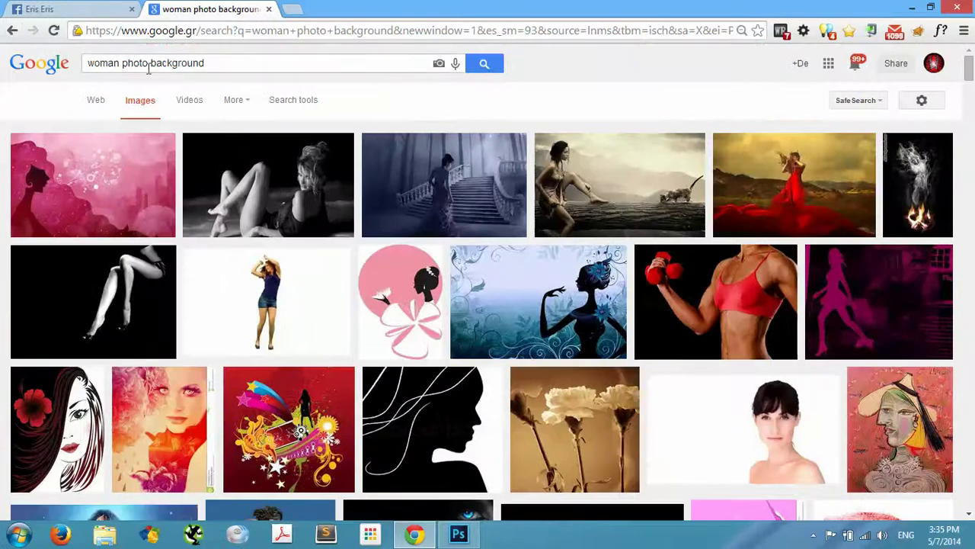
drag(150, 67, 36, 76)
text(wallpaper)
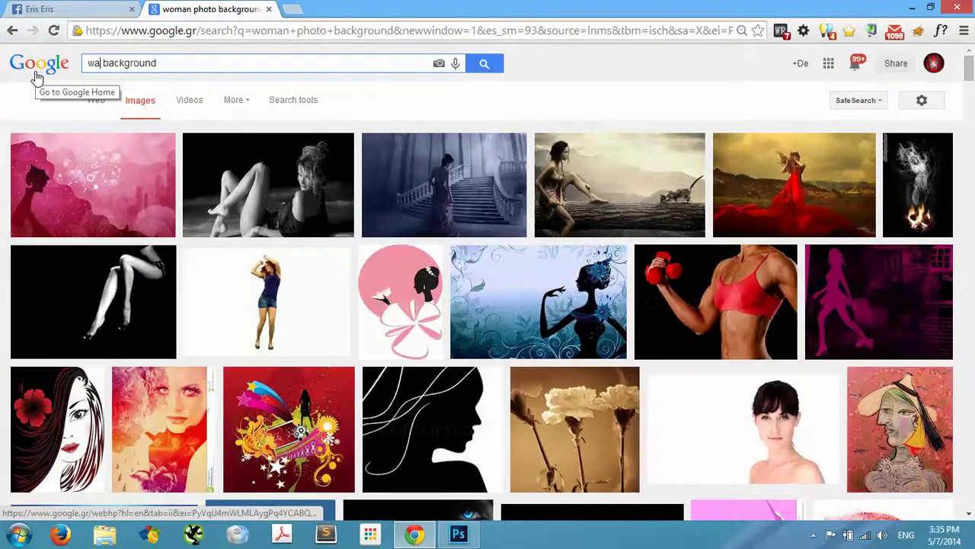
key(Return)
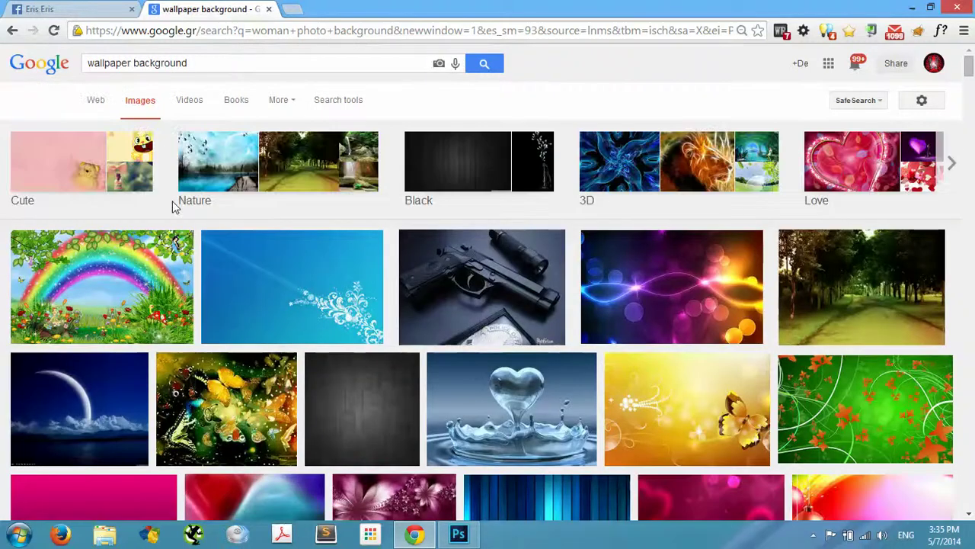
Open the tree-lined road wallpaper at full size and save it to the Desktop as inspiring-road-treez.jpg
click(880, 294)
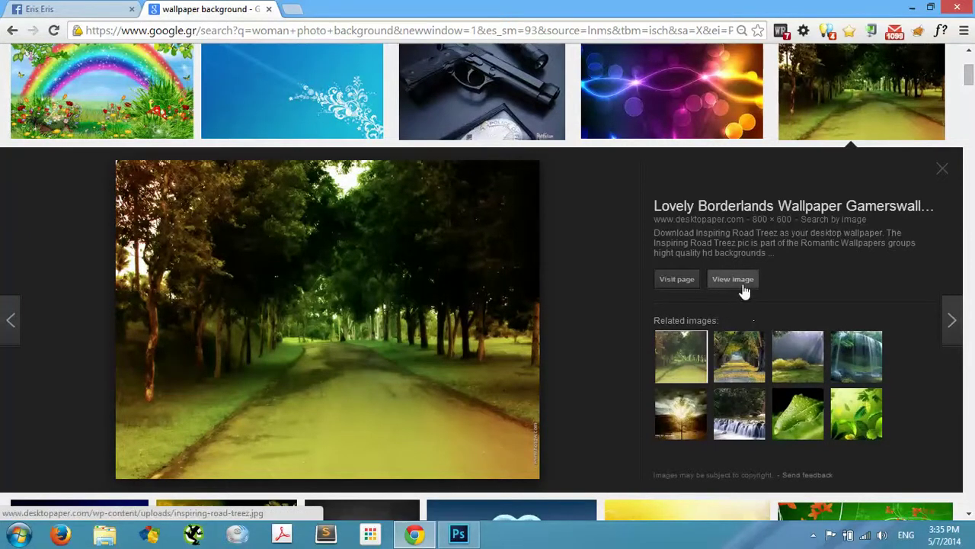
click(733, 280)
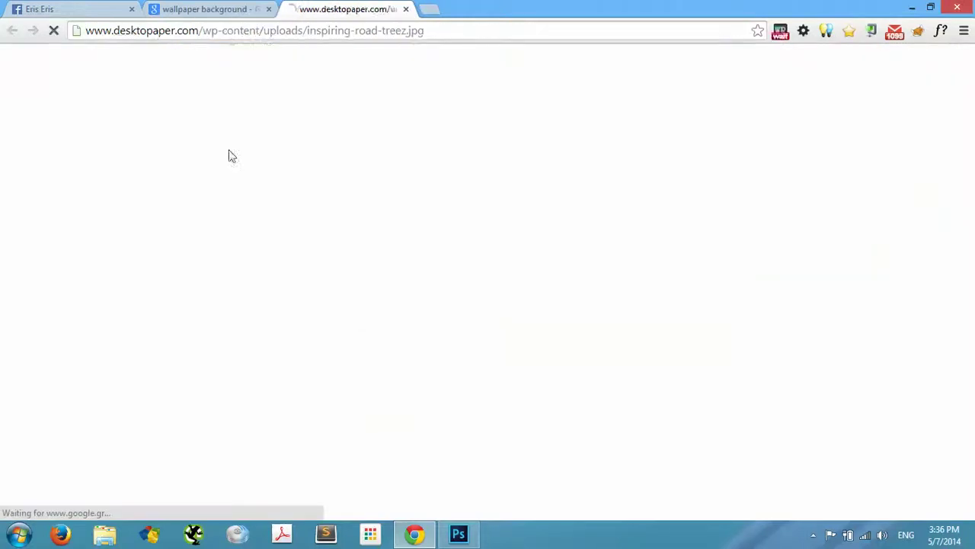
right_click(185, 206)
click(228, 214)
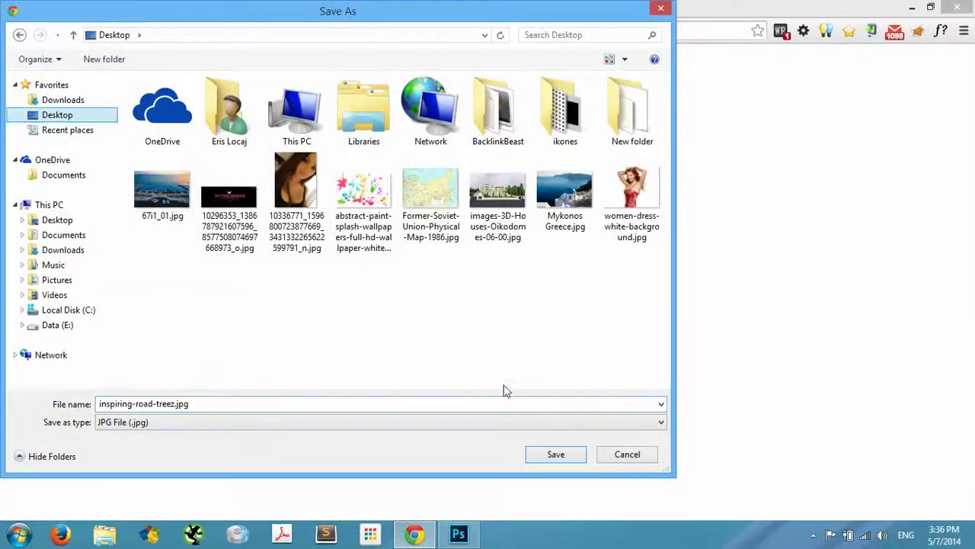
click(568, 455)
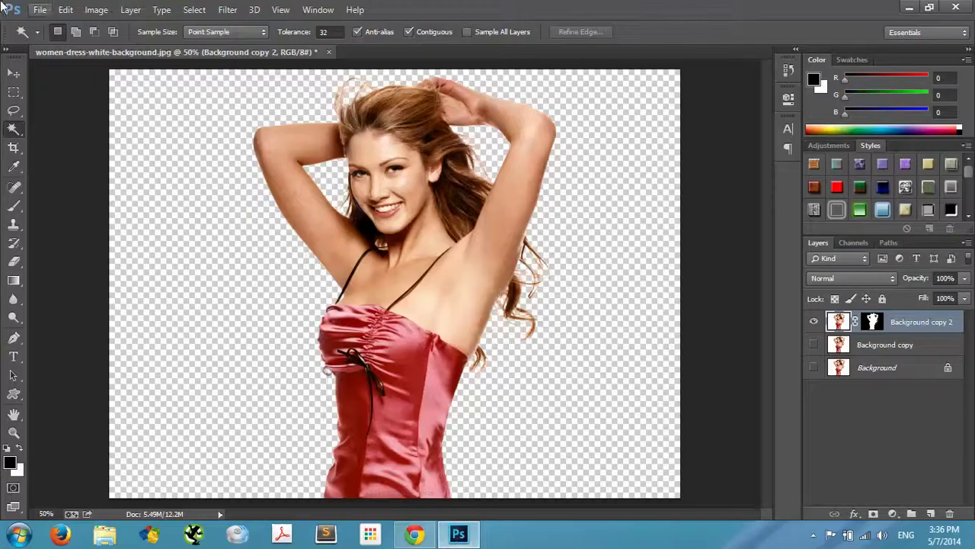
Back in Photoshop, place inspiring-road-treez.jpg from the Desktop into the document as an embedded image
click(39, 10)
click(70, 257)
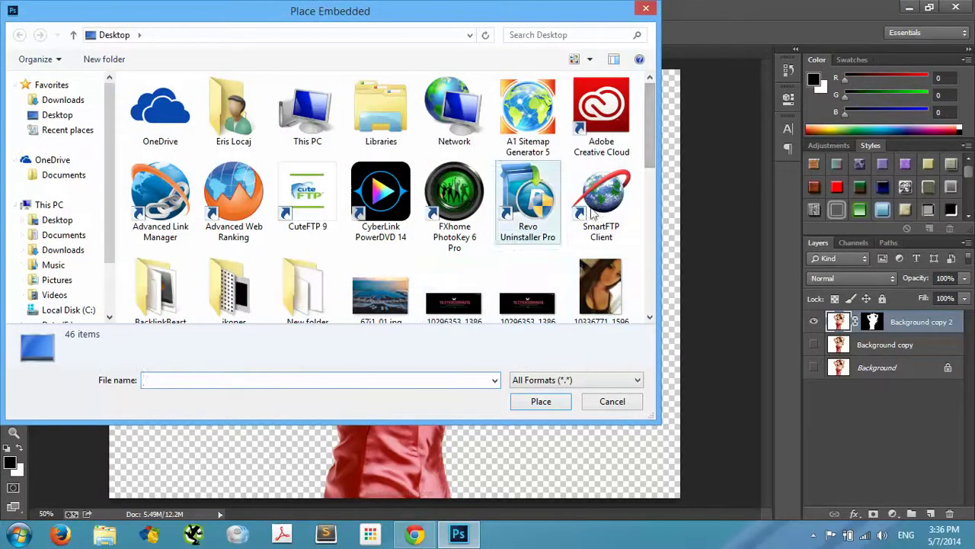
drag(655, 131, 655, 269)
click(380, 221)
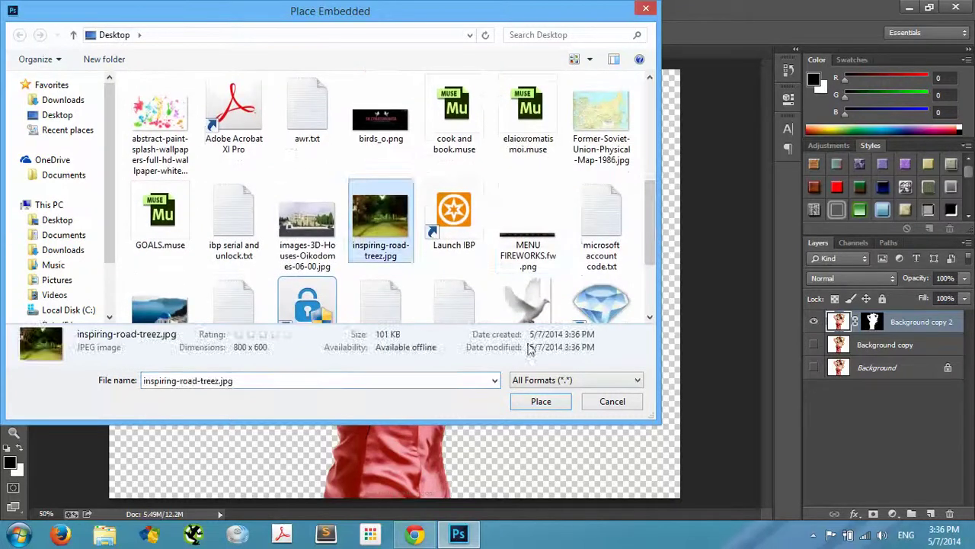
click(539, 400)
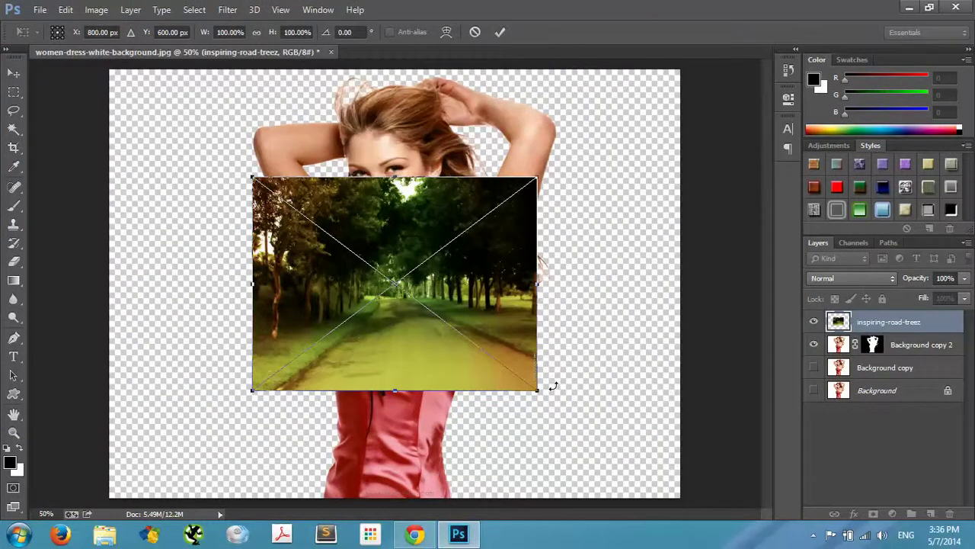
Enlarge the placed road photo until it covers the whole canvas and commit the placement
drag(534, 389, 695, 503)
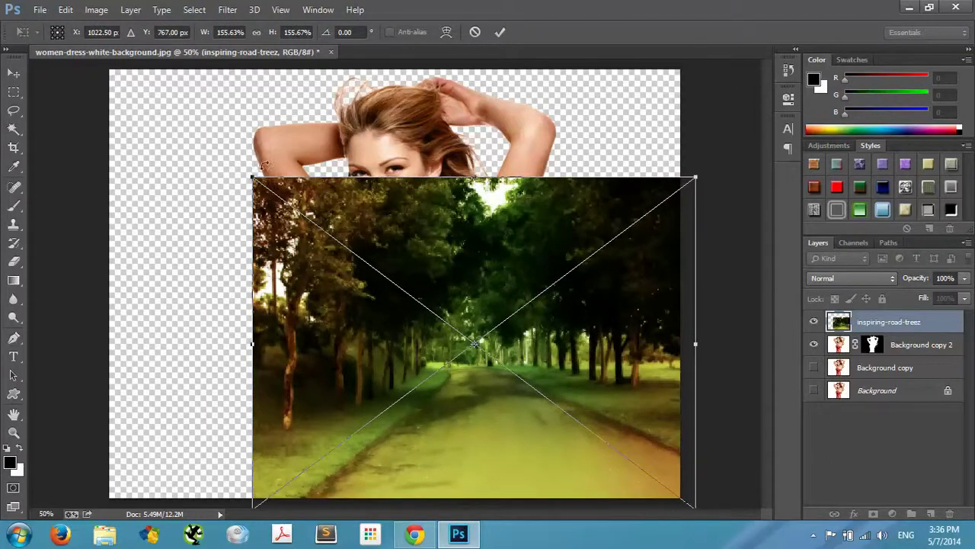
drag(251, 175, 96, 66)
click(499, 32)
key(w)
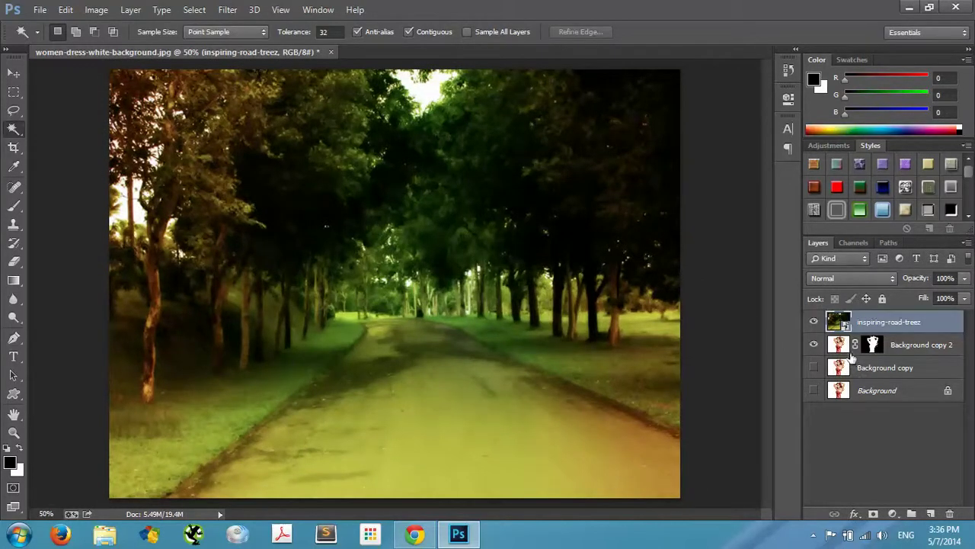
Move the masked woman layer, Background copy 2, above the inspiring-road-treez layer in the layer stack
drag(842, 348, 841, 322)
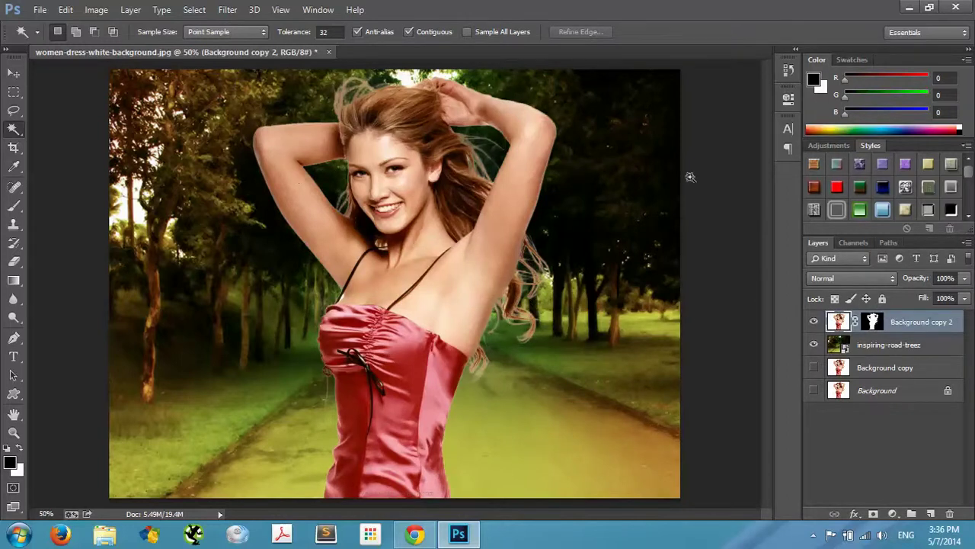
click(105, 11)
mouse_move(106, 46)
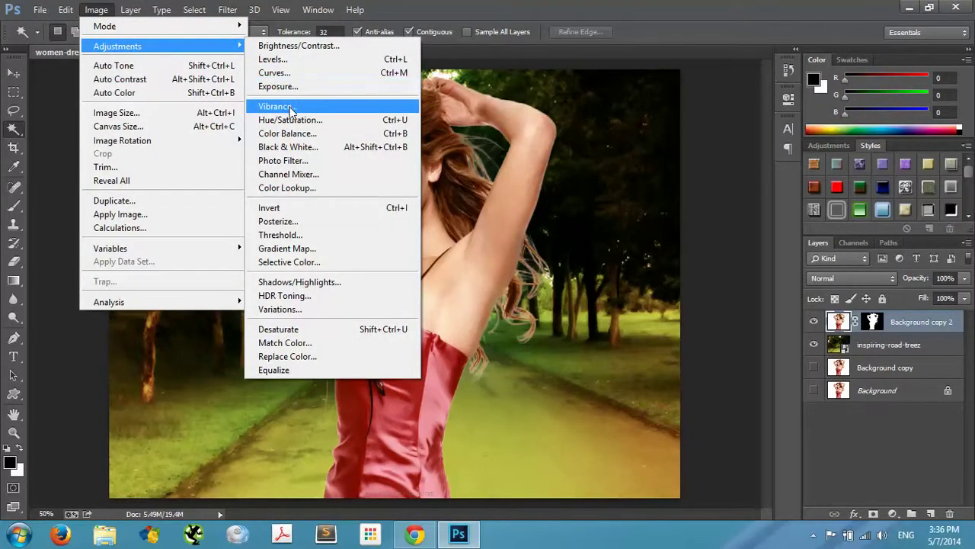
click(294, 89)
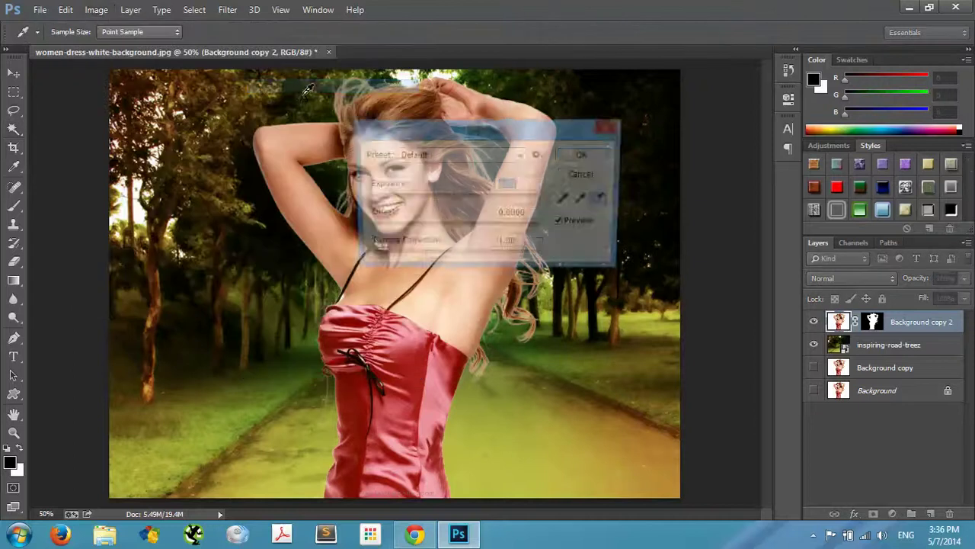
drag(457, 145, 727, 153)
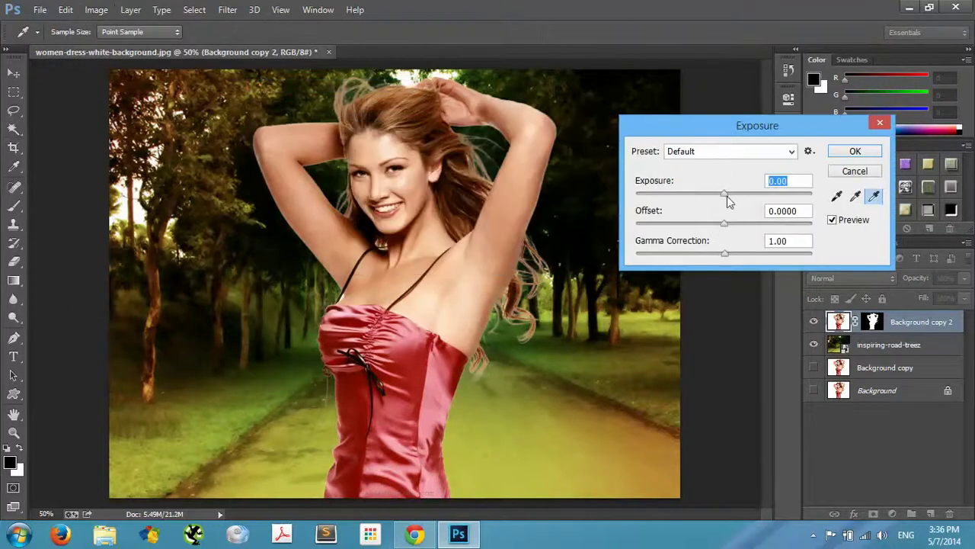
drag(728, 200, 724, 236)
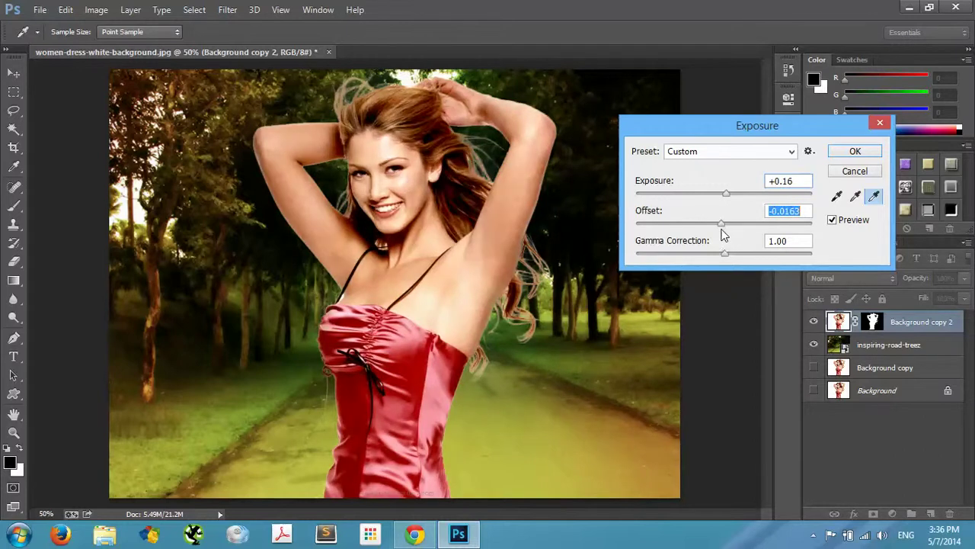
click(854, 173)
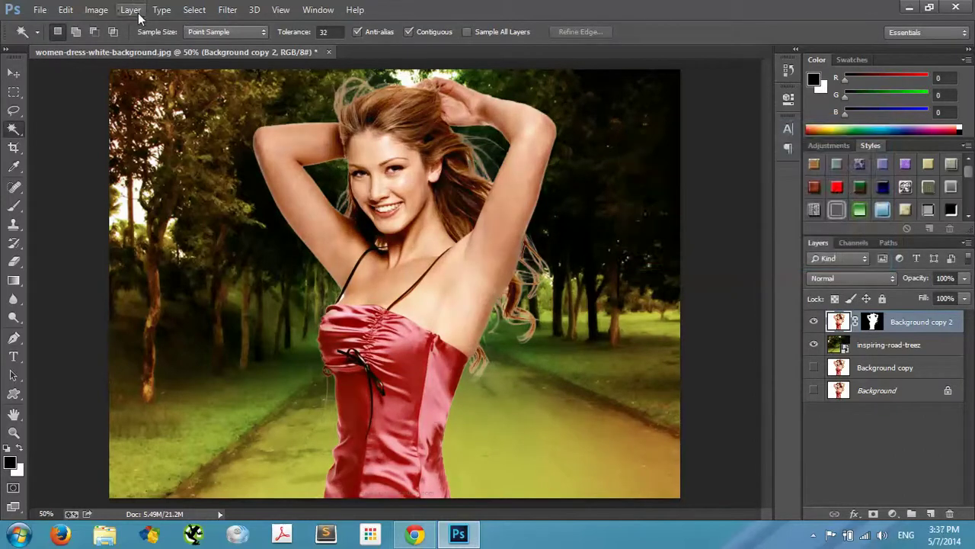
Apply a Levels adjustment to the woman layer with midtone input 1.03 and white input 246
click(96, 10)
mouse_move(114, 48)
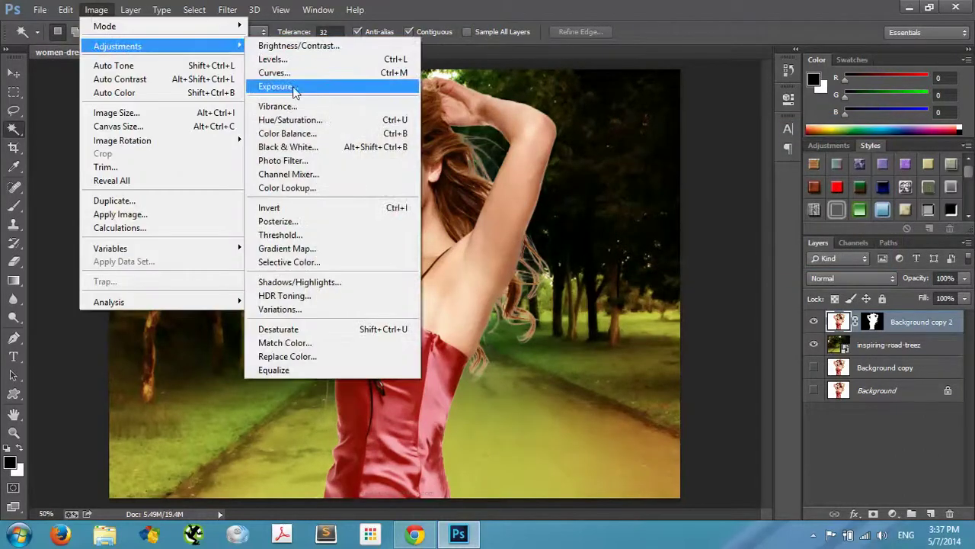
click(272, 60)
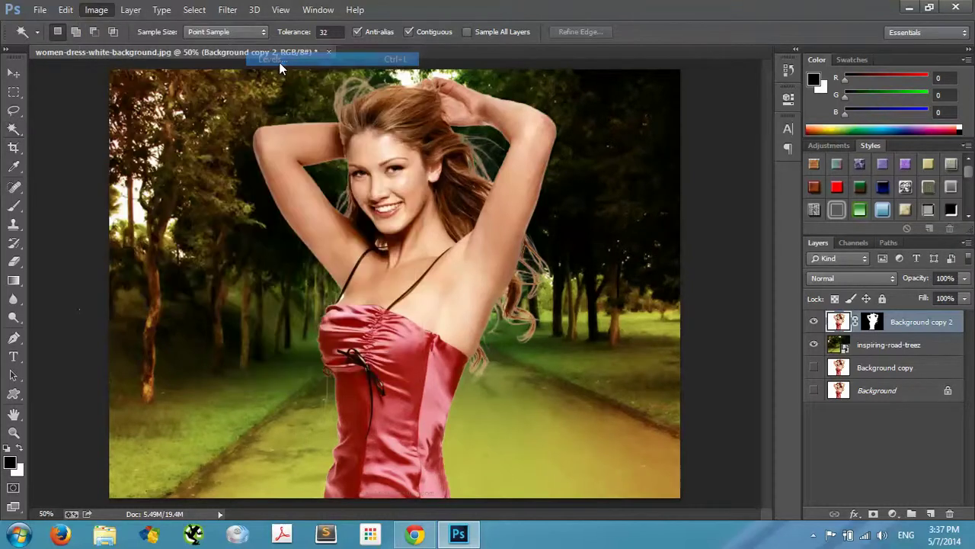
drag(460, 92, 706, 100)
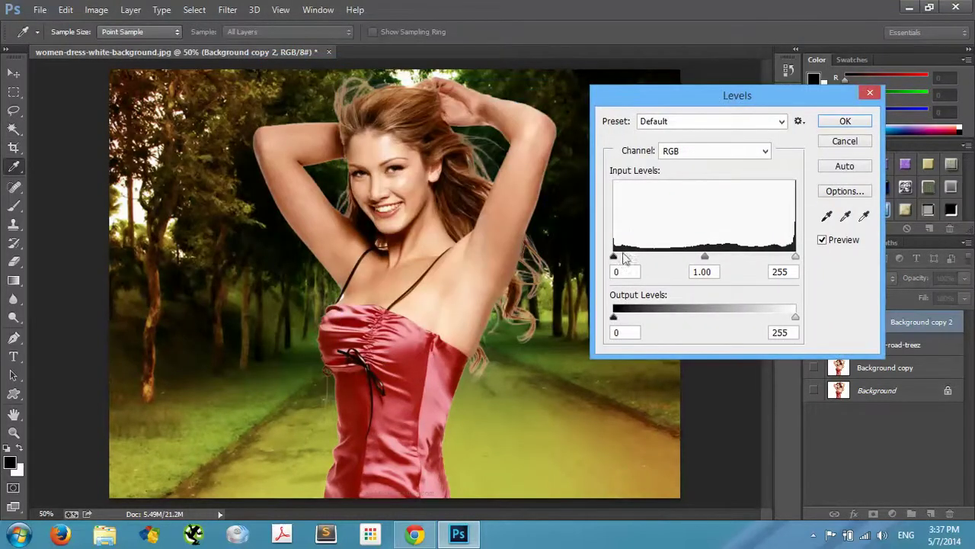
mouse_move(614, 257)
mouse_down()
mouse_move(638, 257)
mouse_move(608, 268)
mouse_up()
drag(703, 256, 690, 272)
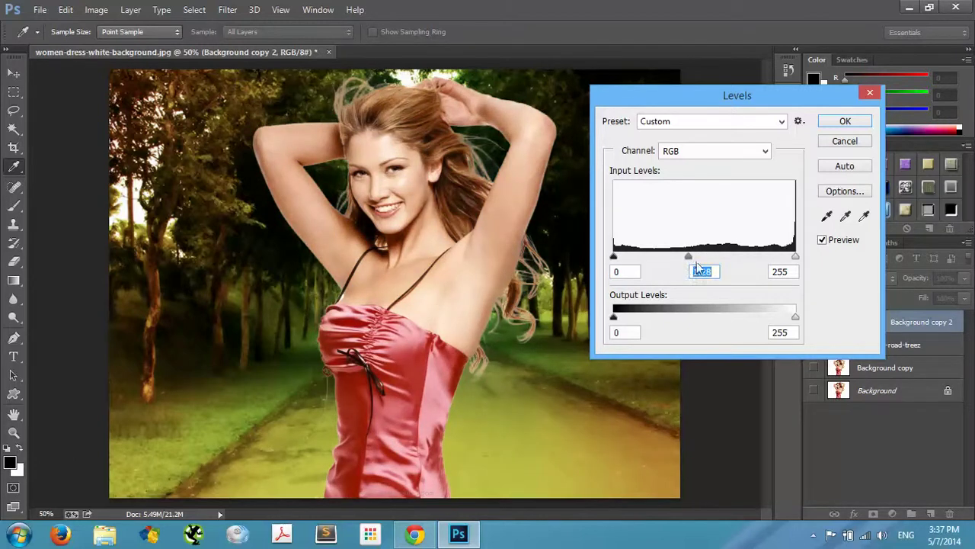
drag(688, 258, 703, 260)
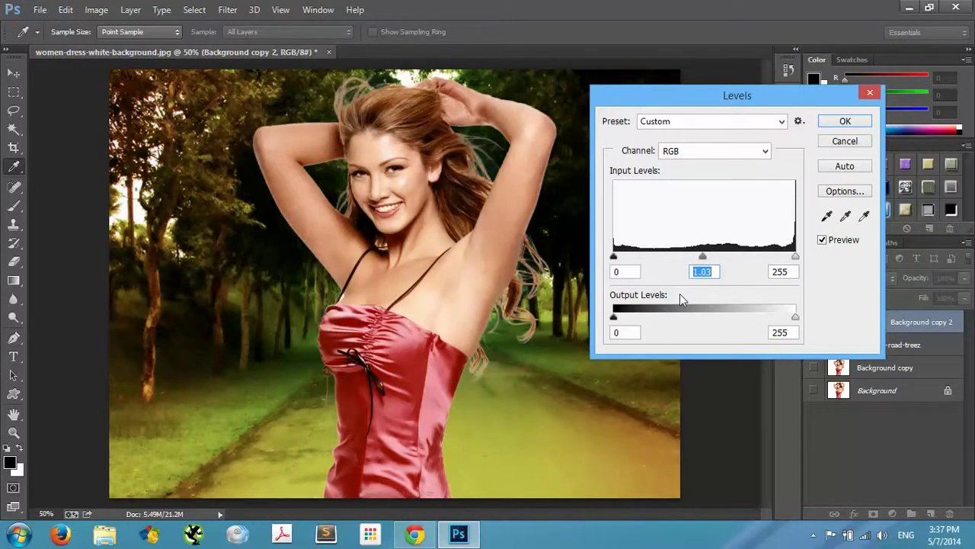
mouse_move(795, 258)
mouse_down()
mouse_move(762, 259)
mouse_move(790, 249)
mouse_up()
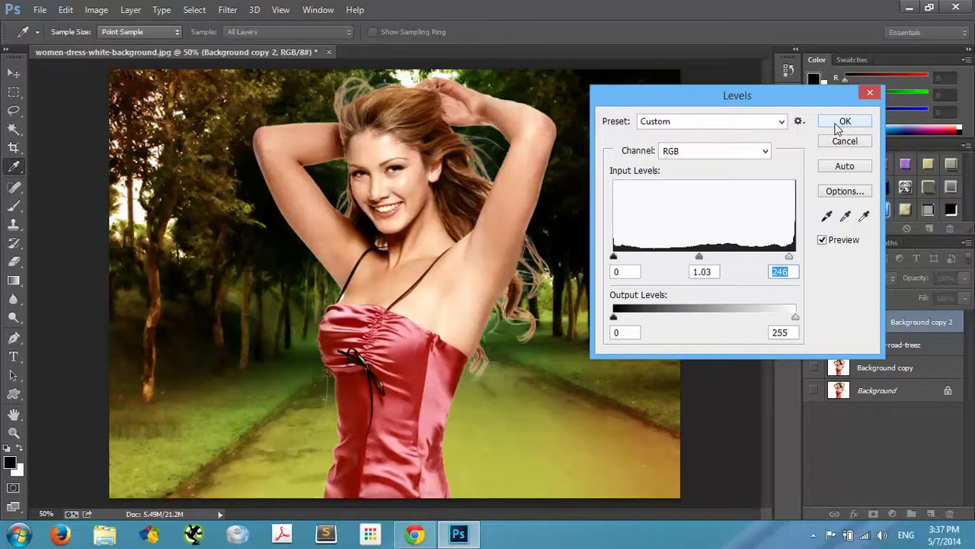
click(844, 122)
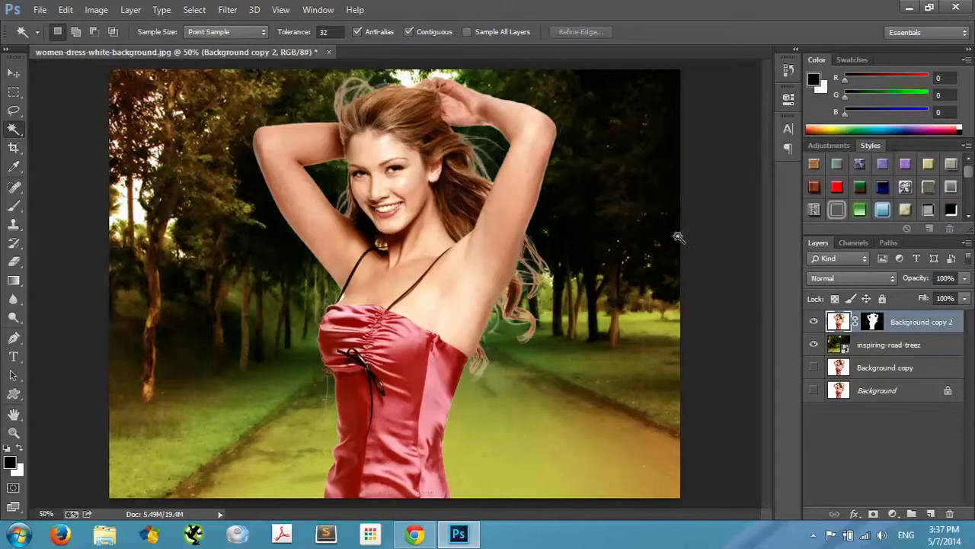
Scale the woman layer to 62% in width and height and position it at X 810 px, Y 828 px on the road
key(ctrl+t)
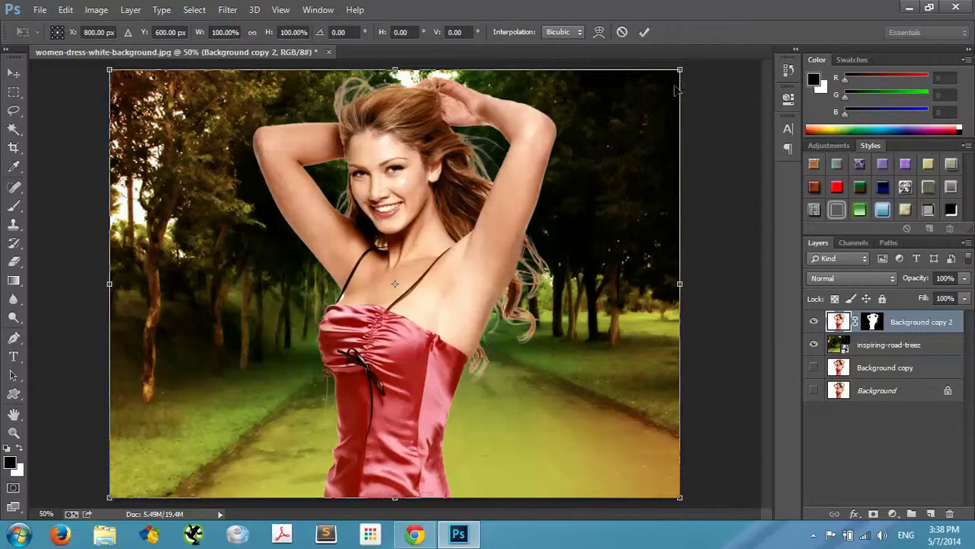
drag(680, 69, 542, 172)
drag(457, 284, 501, 284)
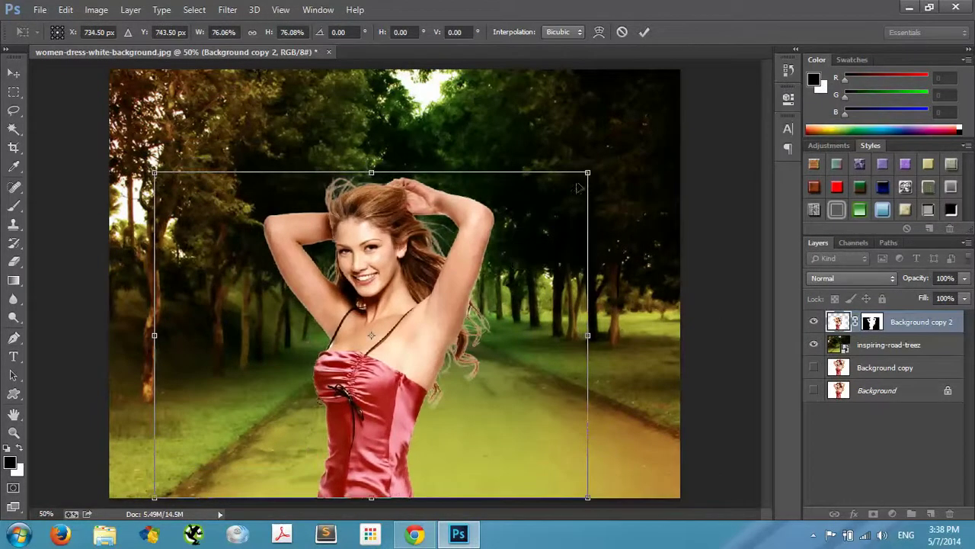
drag(588, 173, 488, 213)
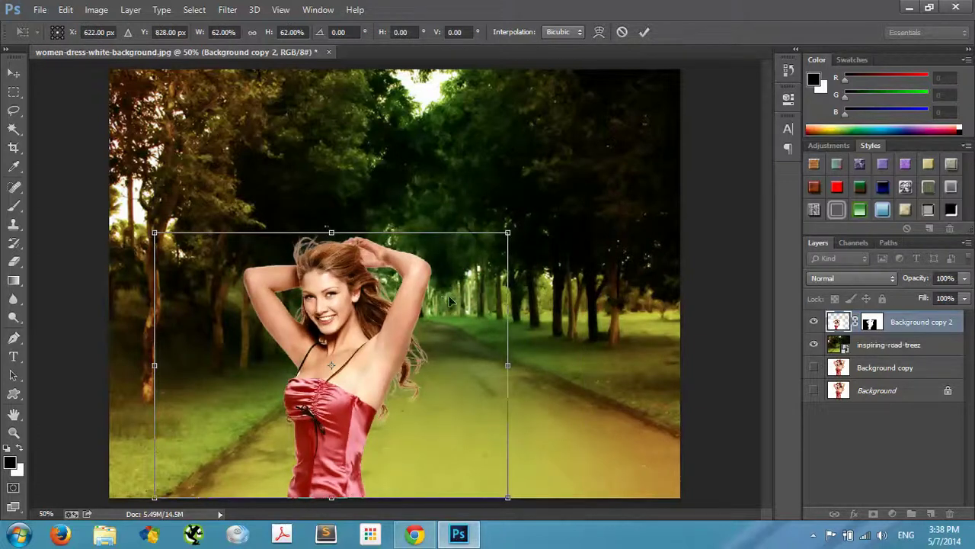
drag(453, 304, 515, 305)
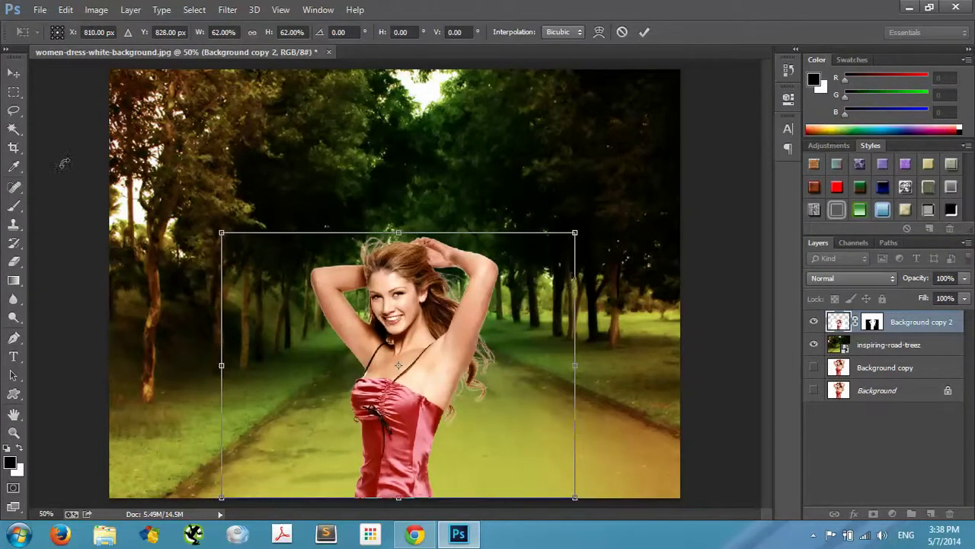
click(644, 30)
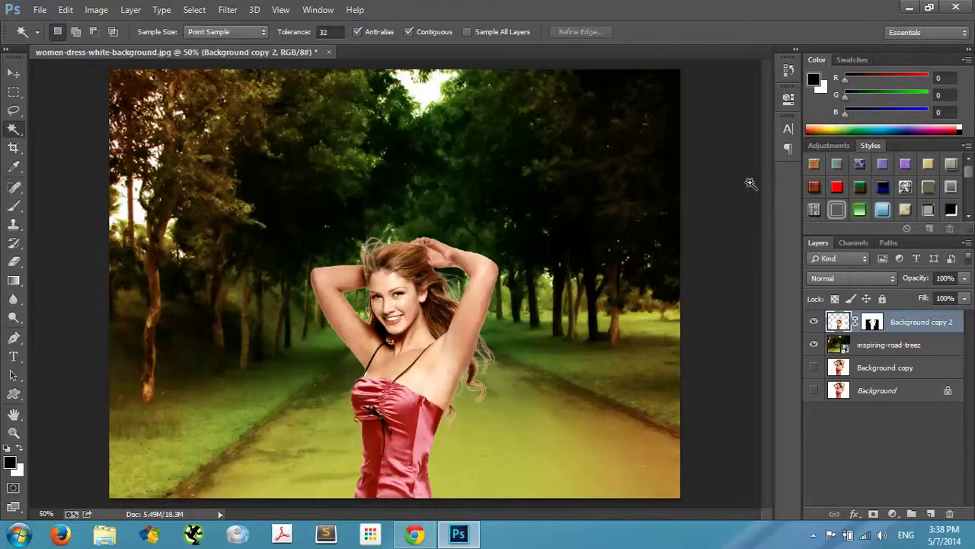
Review the whole composite of the woman on the road and quit the program
key(ctrl+minus)
scroll(751, 183, down, 2)
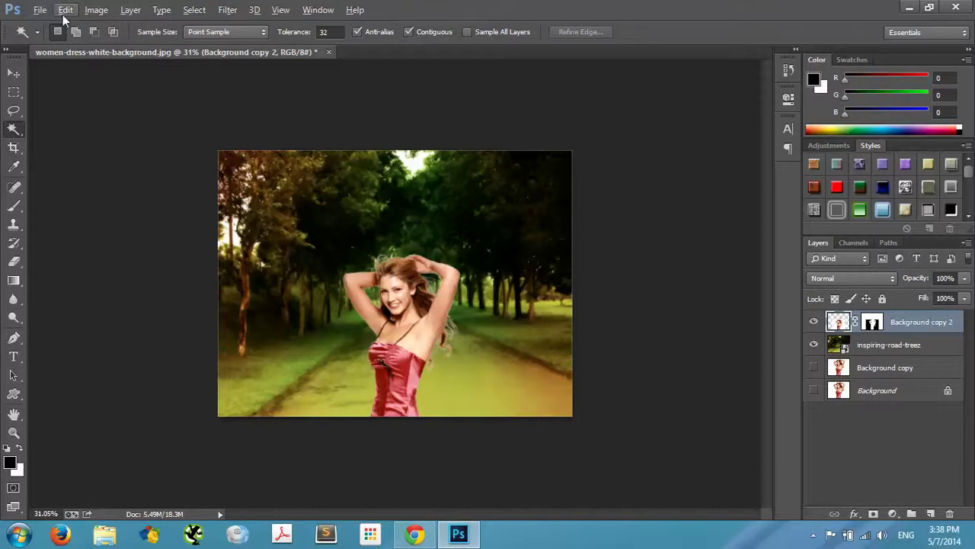
mouse_move(957, 6)
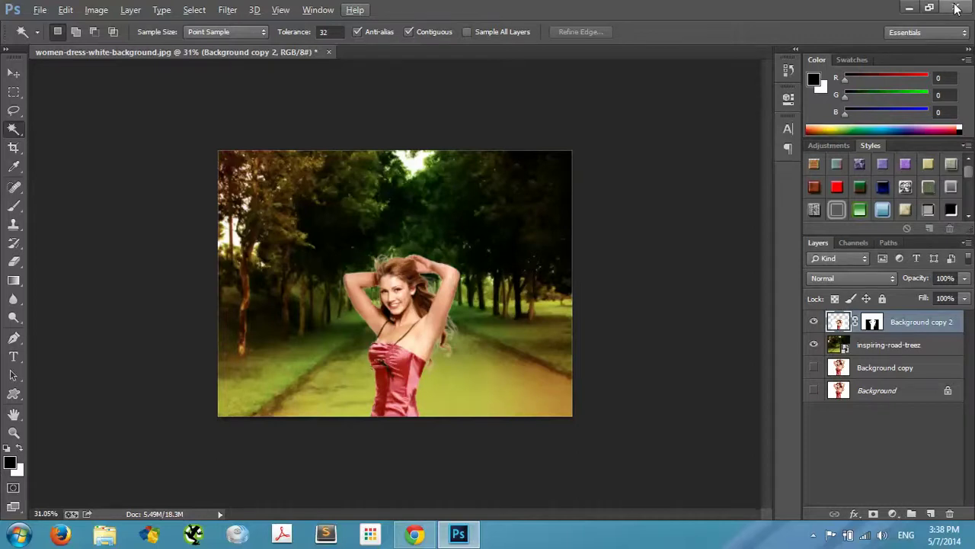
click(956, 8)
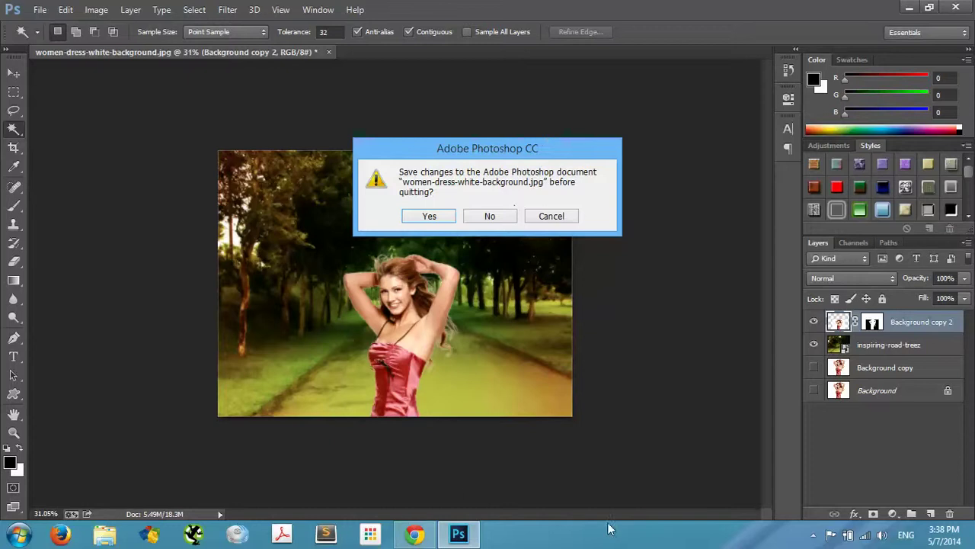